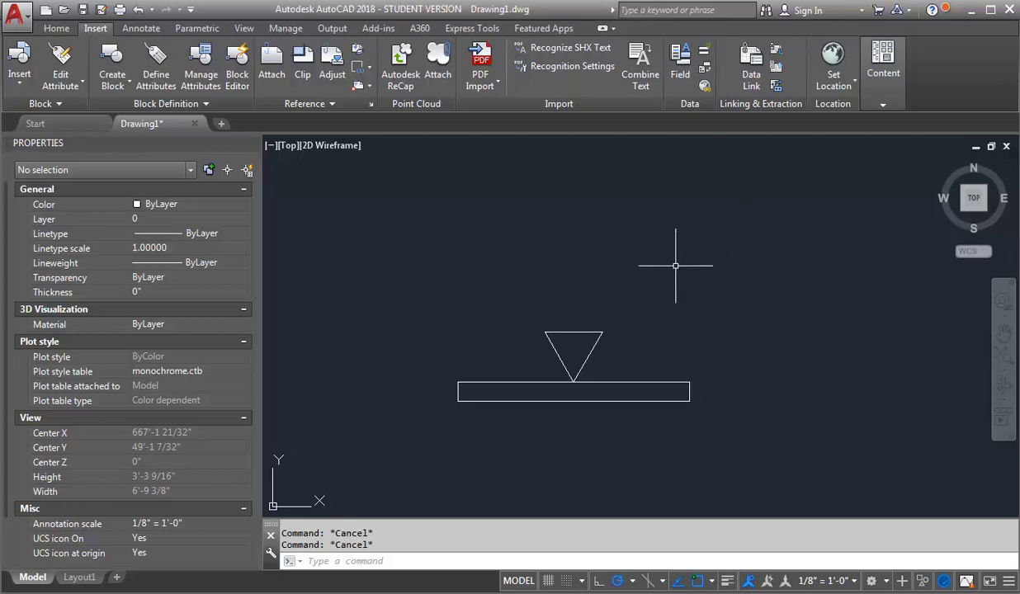
# Select the track light 3 block and stretch its right end three 2' increments to four fixtures.
pyautogui.scroll(-2, 666, 258)
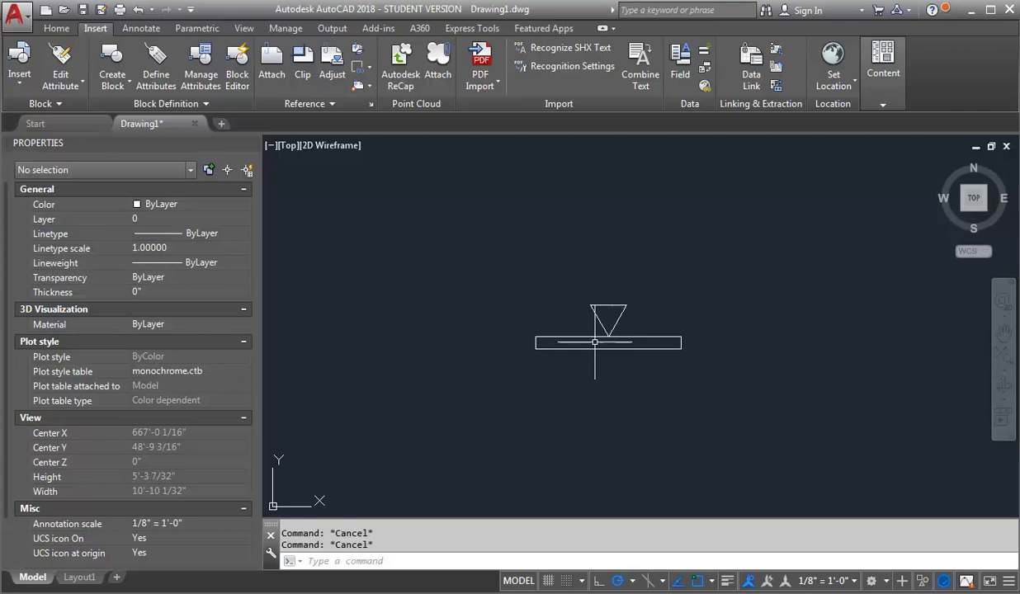
pyautogui.click(729, 249)
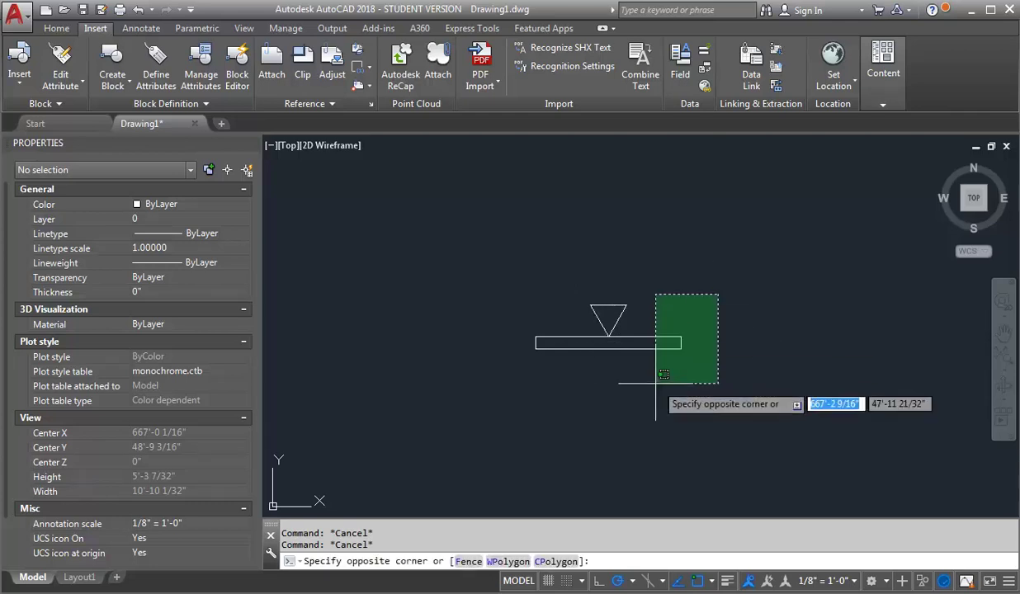
pyautogui.click(581, 403)
pyautogui.scroll(-1, 404, 336)
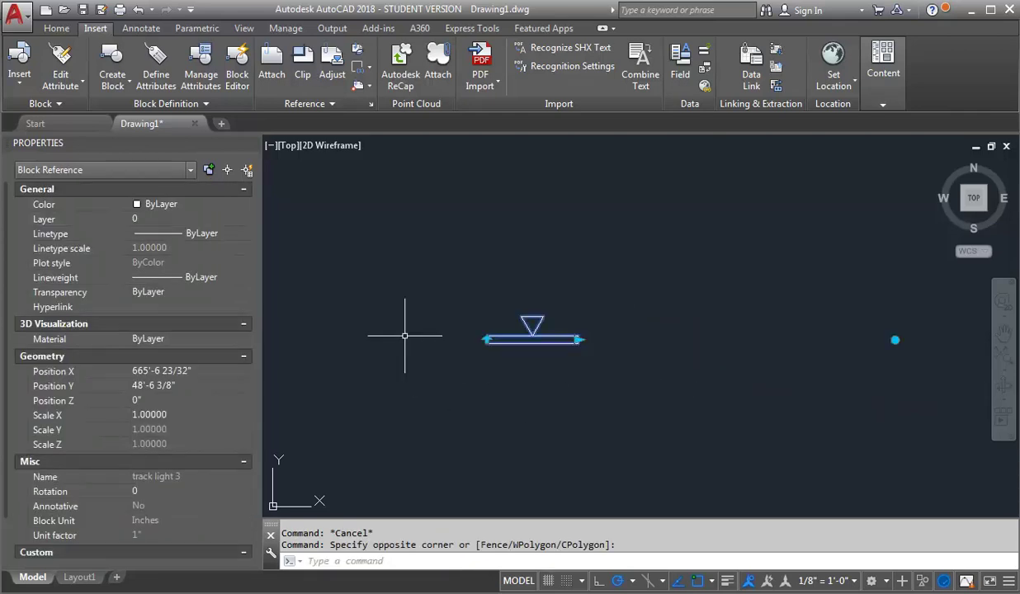
pyautogui.click(579, 339)
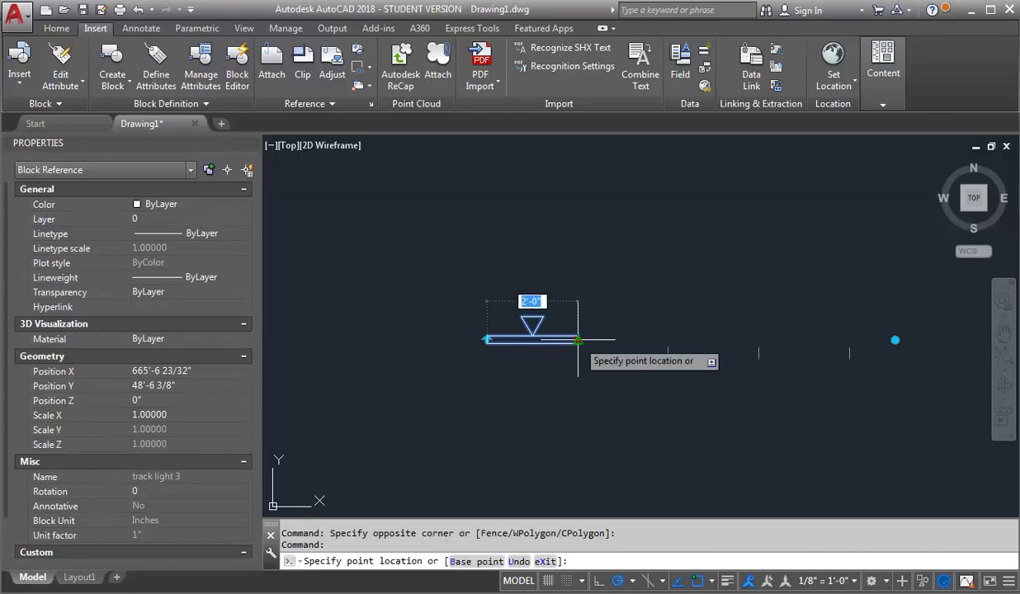
pyautogui.click(664, 339)
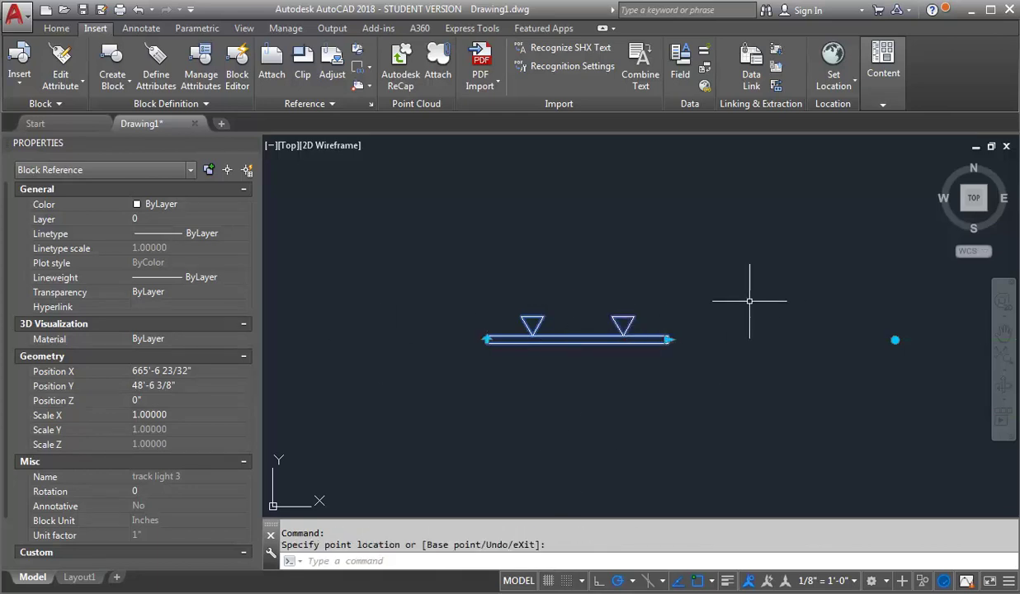
pyautogui.click(665, 339)
pyautogui.click(757, 339)
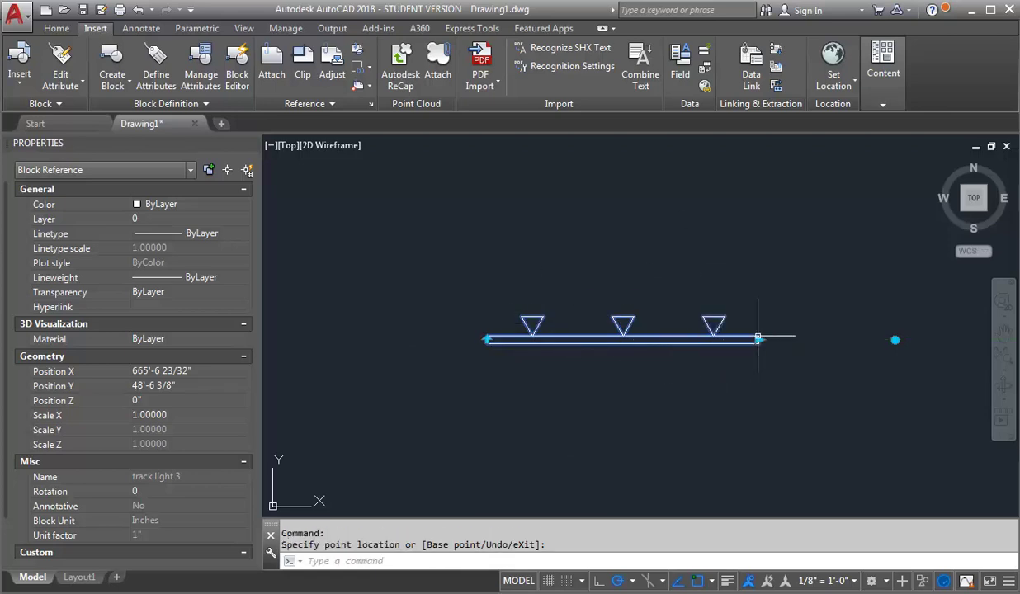
pyautogui.click(757, 339)
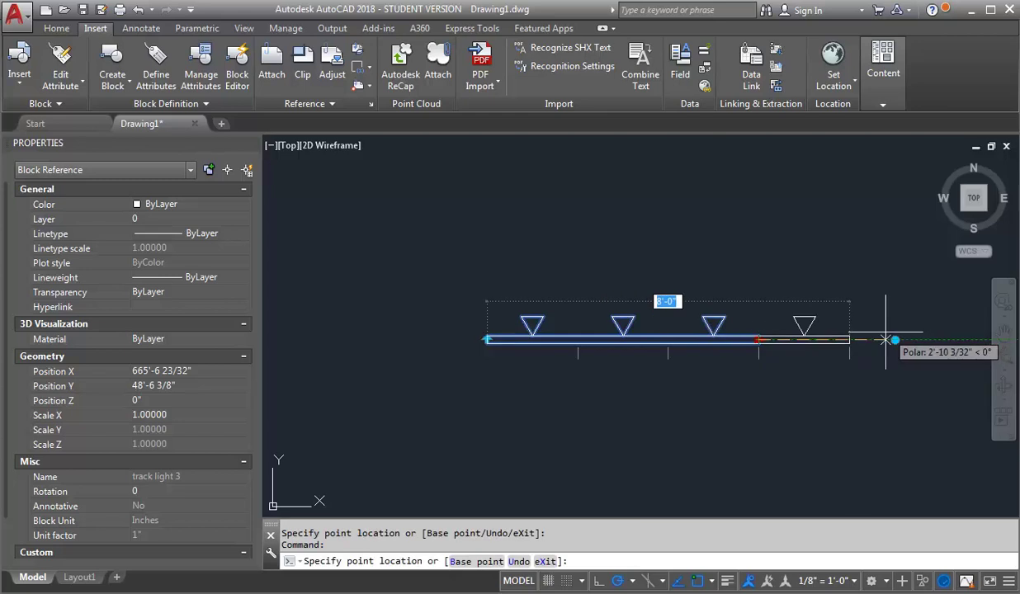
pyautogui.click(847, 339)
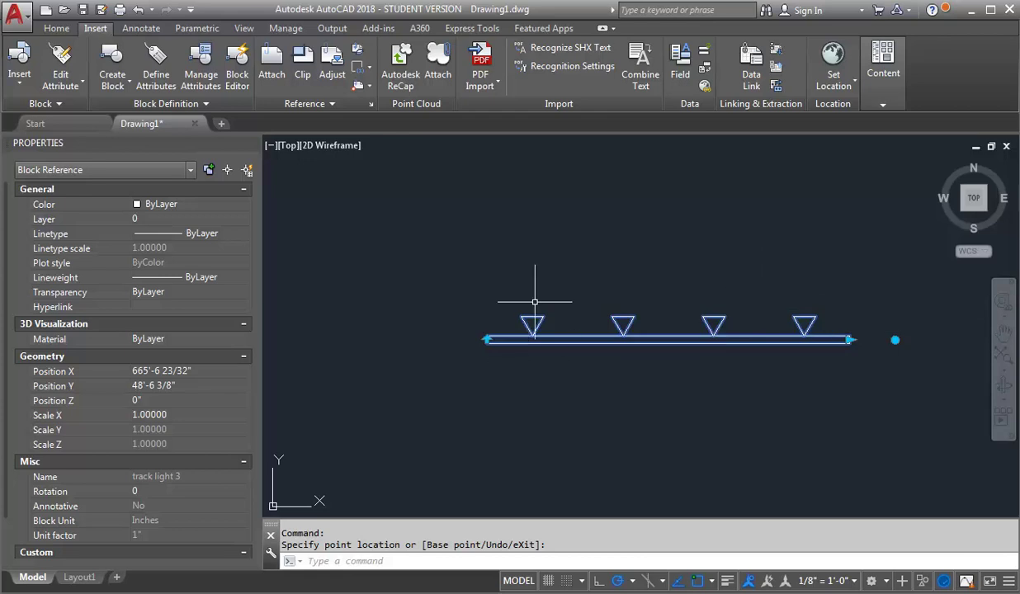
# Flip the fixtures below and back, then rotate the block 180° so they hang beneath the bar.
pyautogui.click(487, 339)
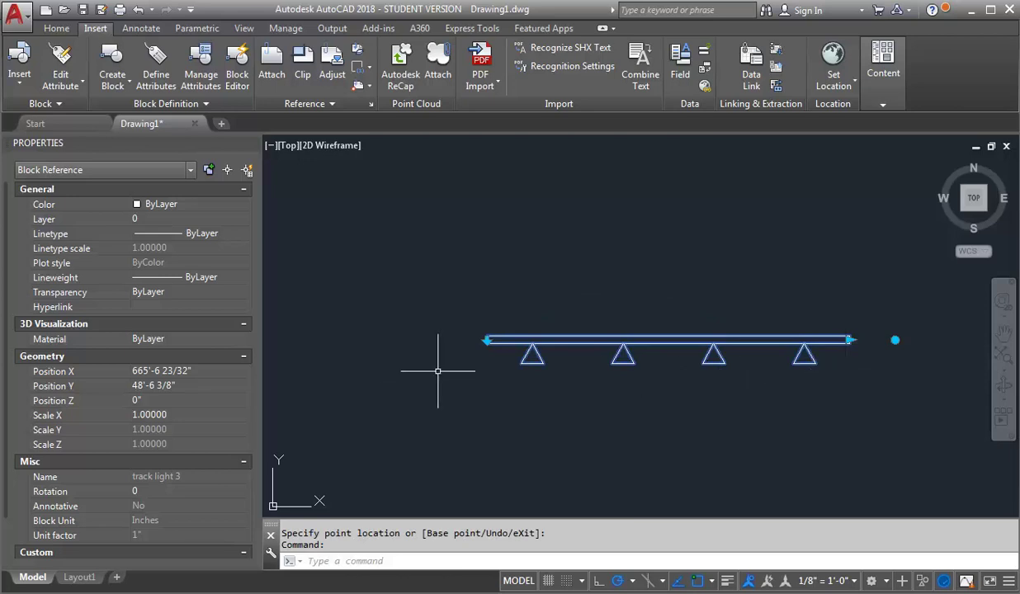
pyautogui.click(486, 339)
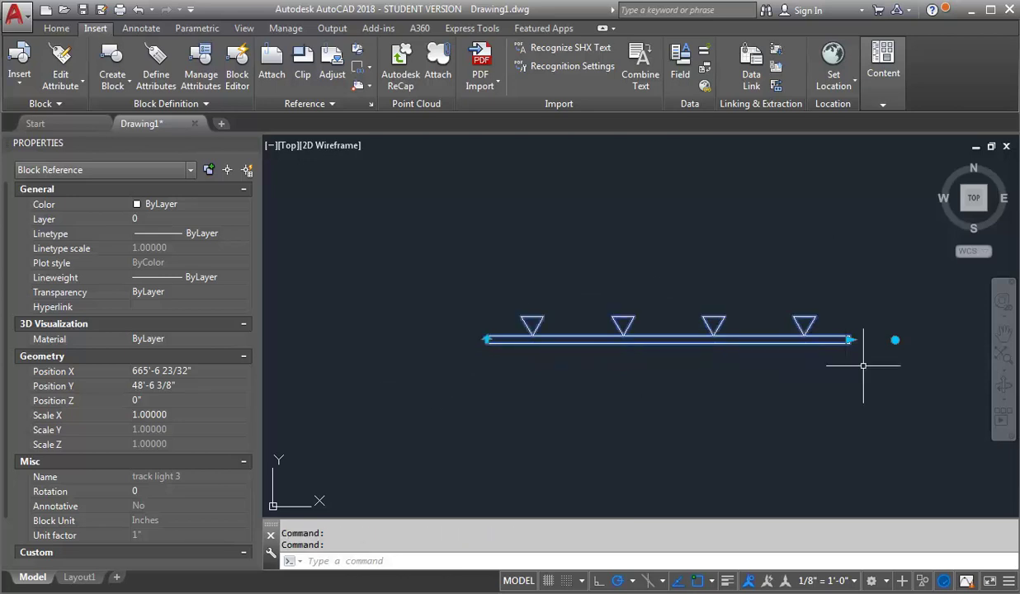
pyautogui.click(895, 340)
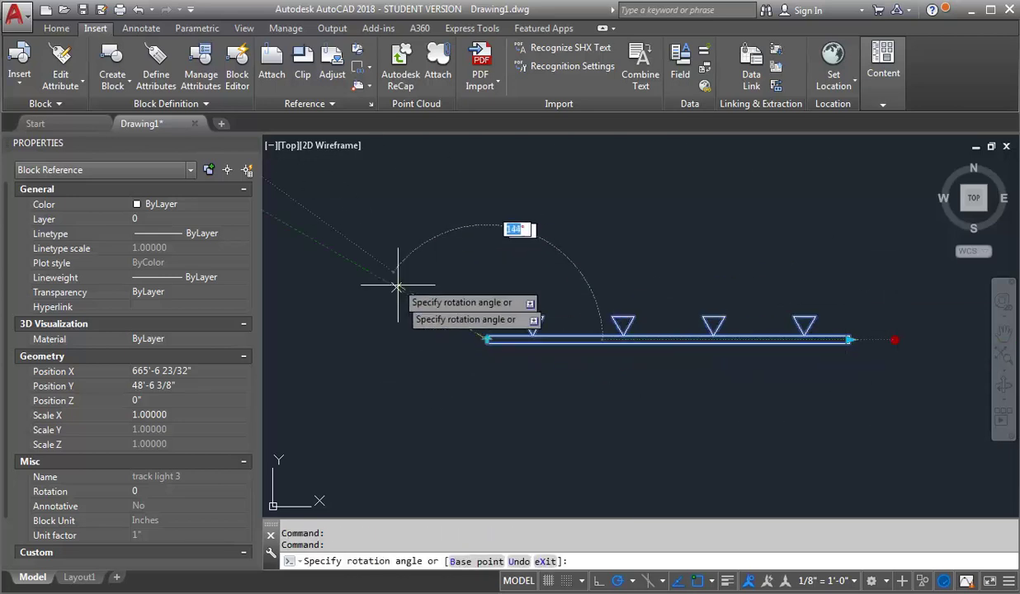
pyautogui.click(410, 342)
pyautogui.scroll(-2, 613, 287)
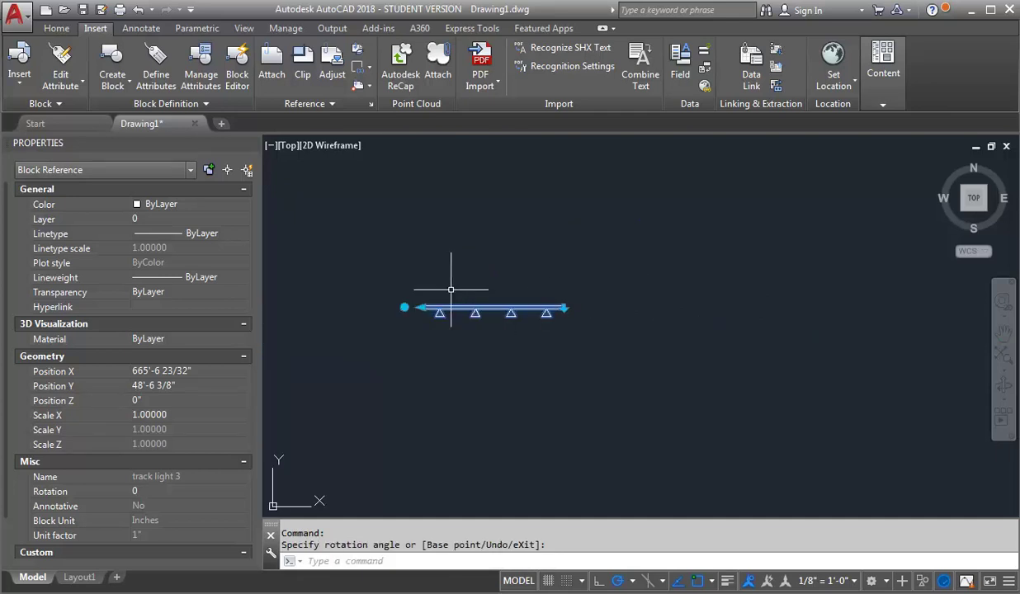
pyautogui.scroll(2, 450, 289)
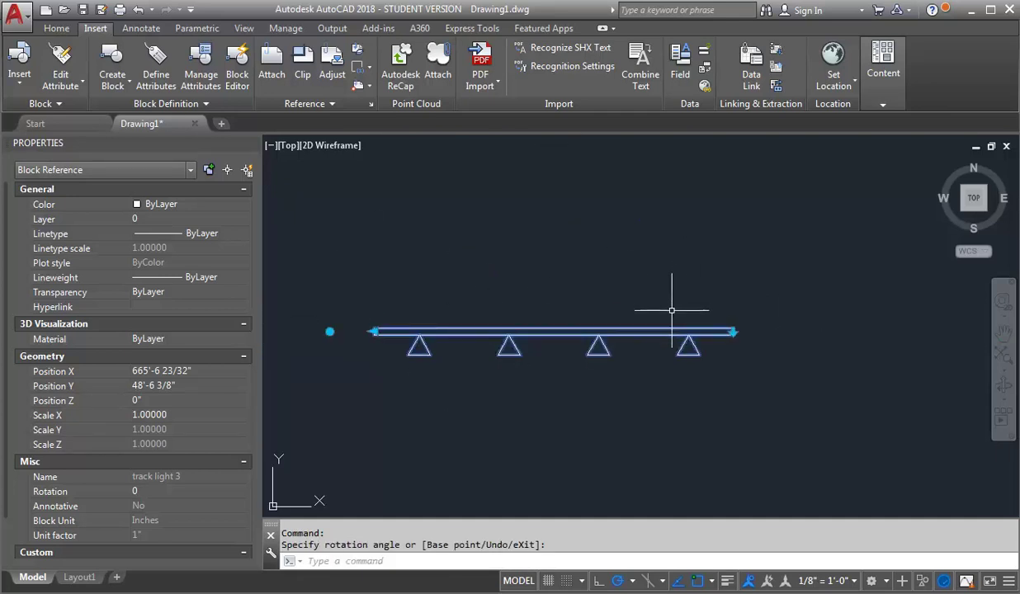
# Shorten the track one increment from its left end, leaving three fixtures.
pyautogui.click(374, 332)
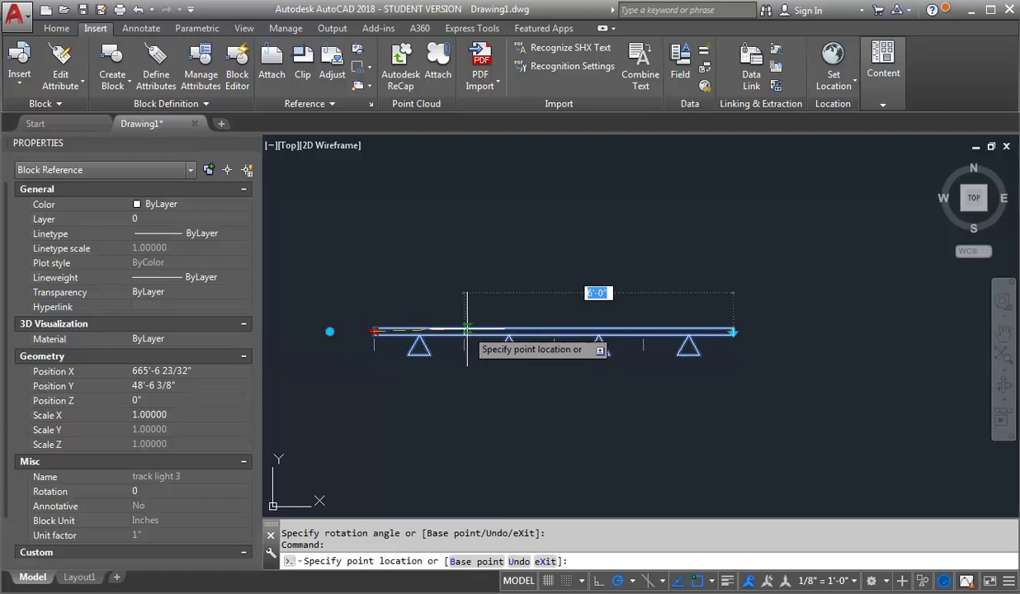
pyautogui.click(462, 331)
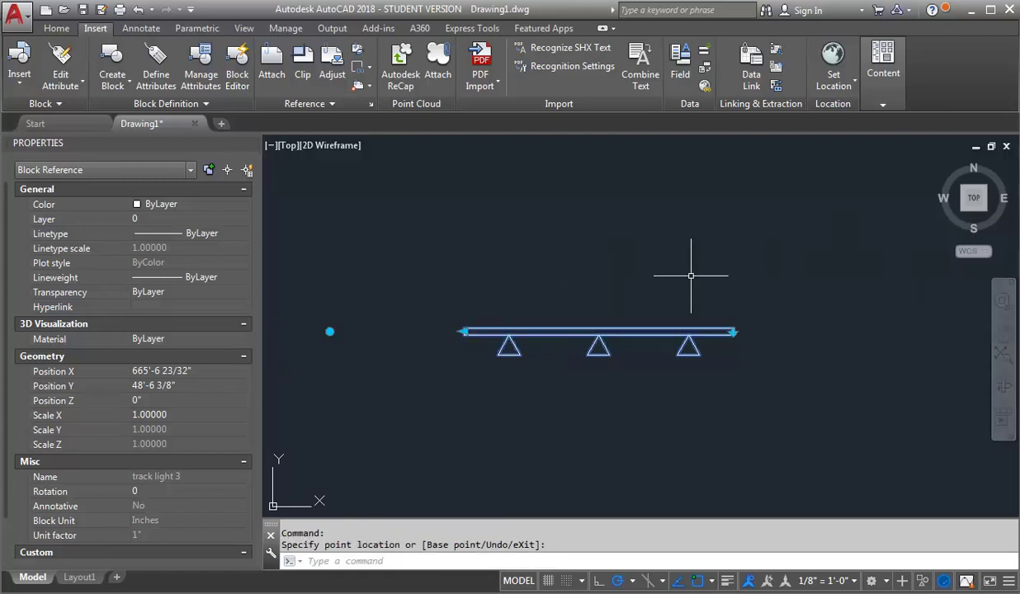
pyautogui.press('Escape')
pyautogui.press('Escape')
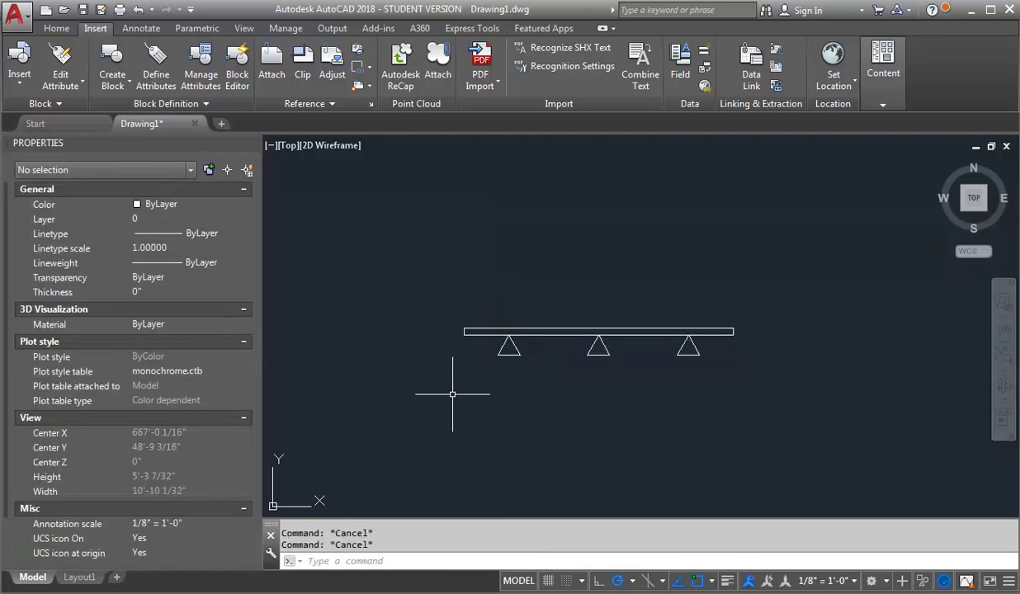
# Insert a new track light 3 block above the existing track.
pyautogui.click(29, 56)
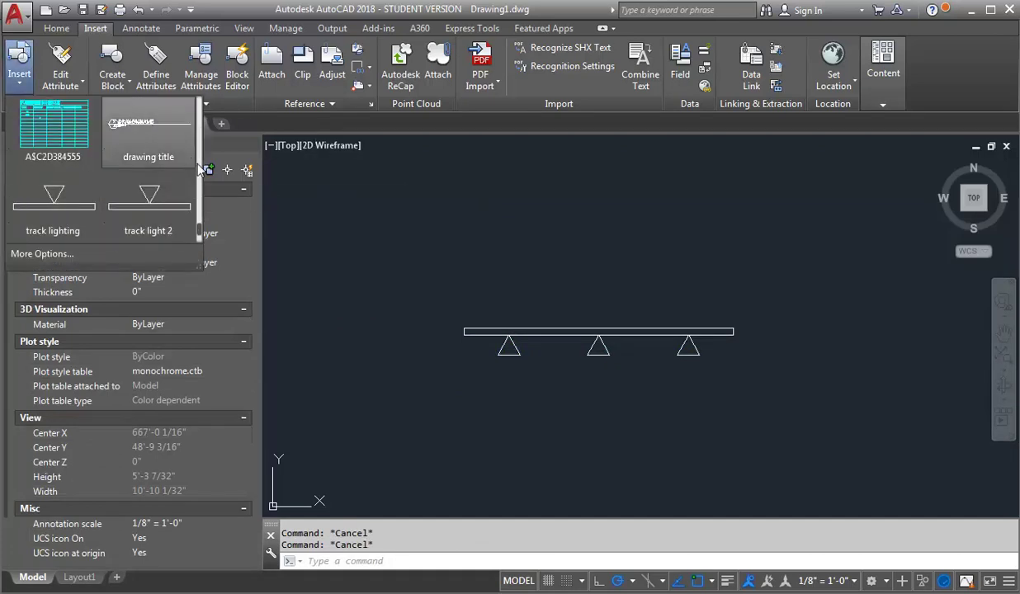
pyautogui.scroll(-1, 198, 172)
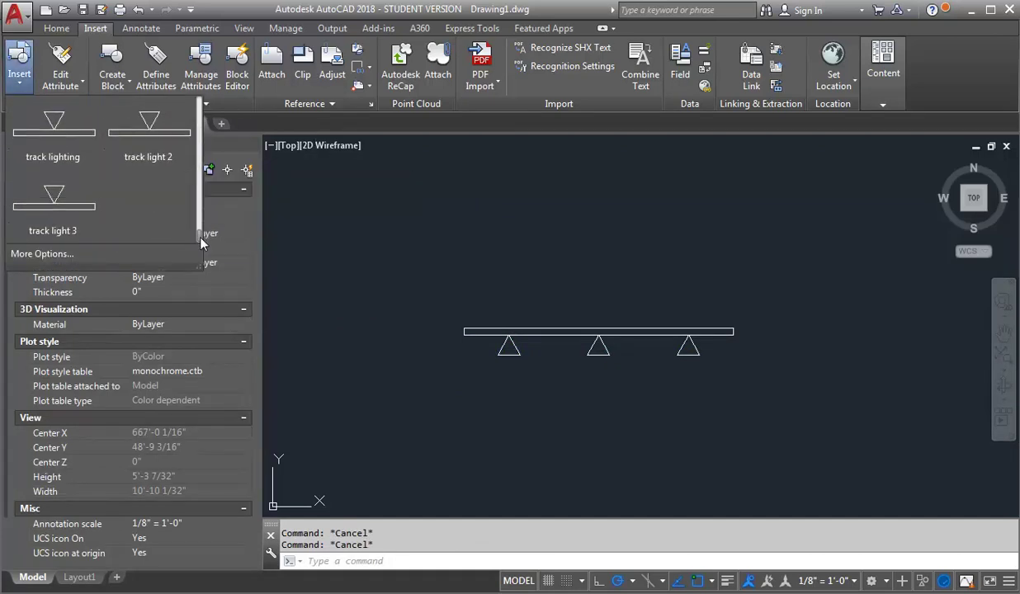
pyautogui.click(79, 217)
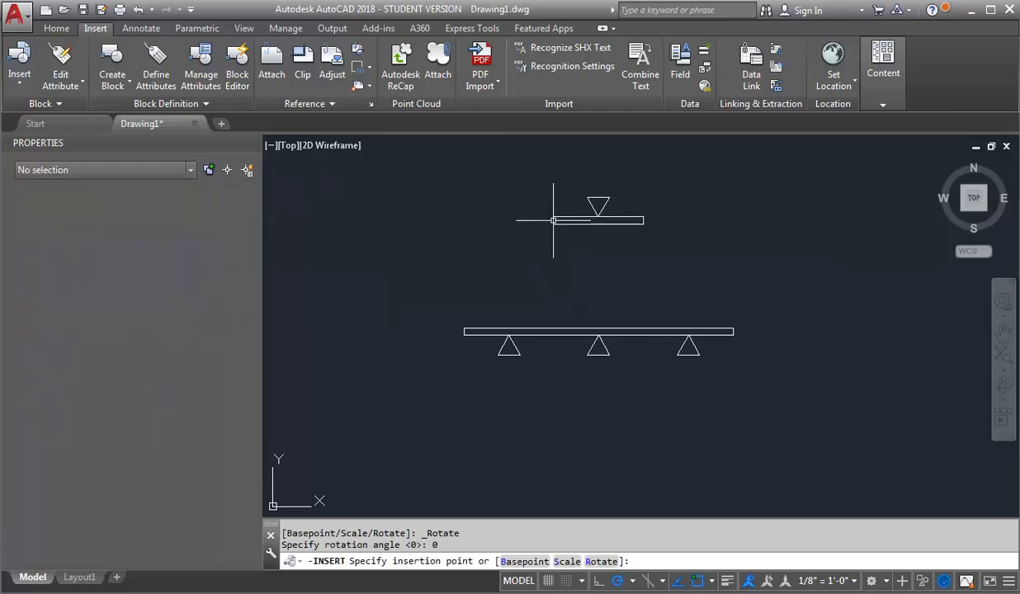
pyautogui.click(553, 220)
# Explode the new block with X and confirm its bar is now a loose line.
pyautogui.click(644, 220)
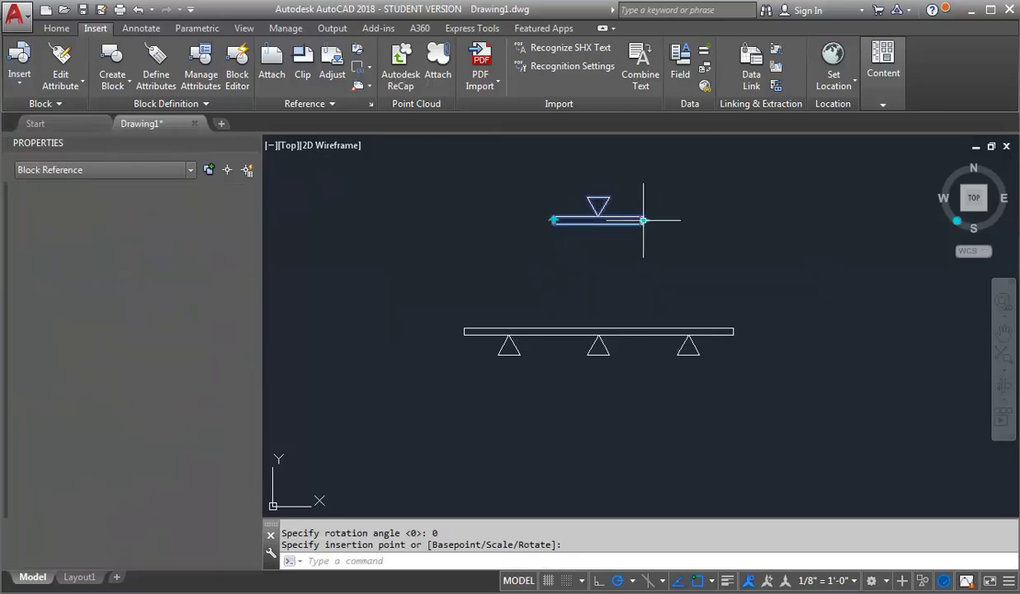
pyautogui.write('x')
pyautogui.press('Return')
pyautogui.click(601, 223)
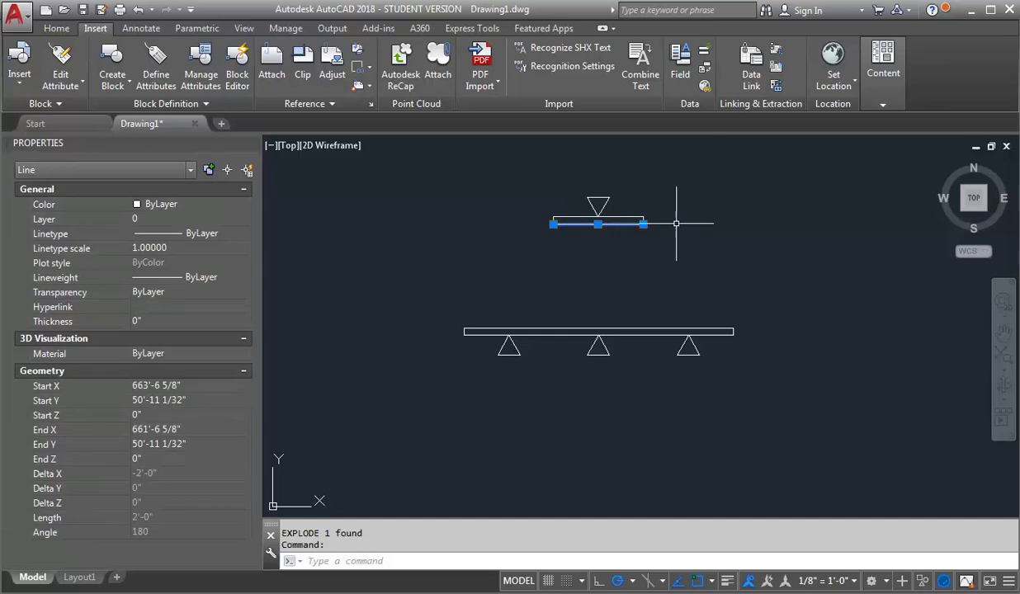
pyautogui.press('Escape')
pyautogui.press('Escape')
pyautogui.scroll(2, 589, 183)
pyautogui.scroll(2, 587, 185)
# Measure the bar from its lower-left to lower-right corner with DI, reading 2'-0".
pyautogui.write('d')
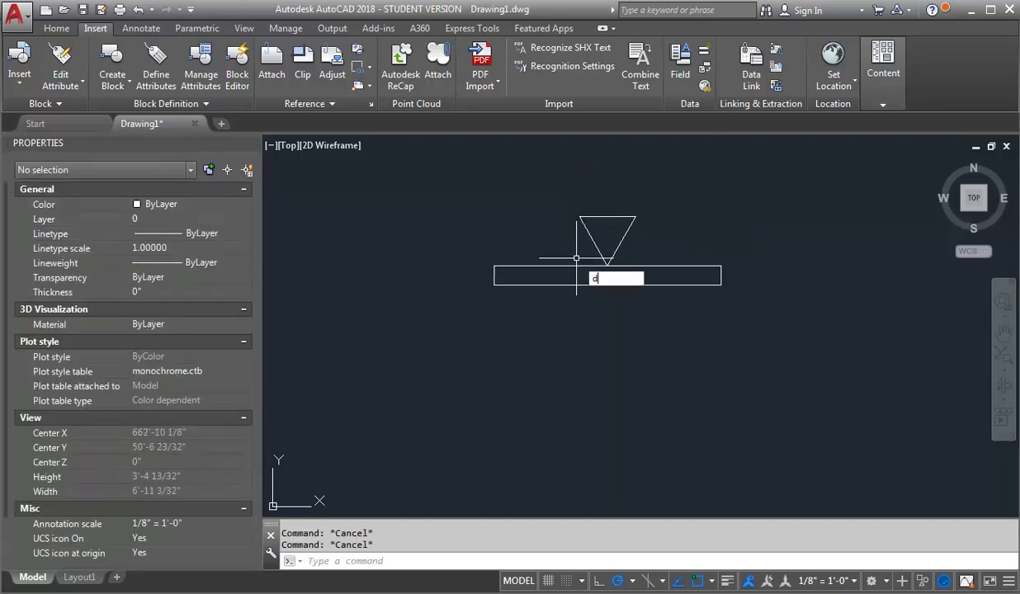
pyautogui.write('i')
pyautogui.press('Return')
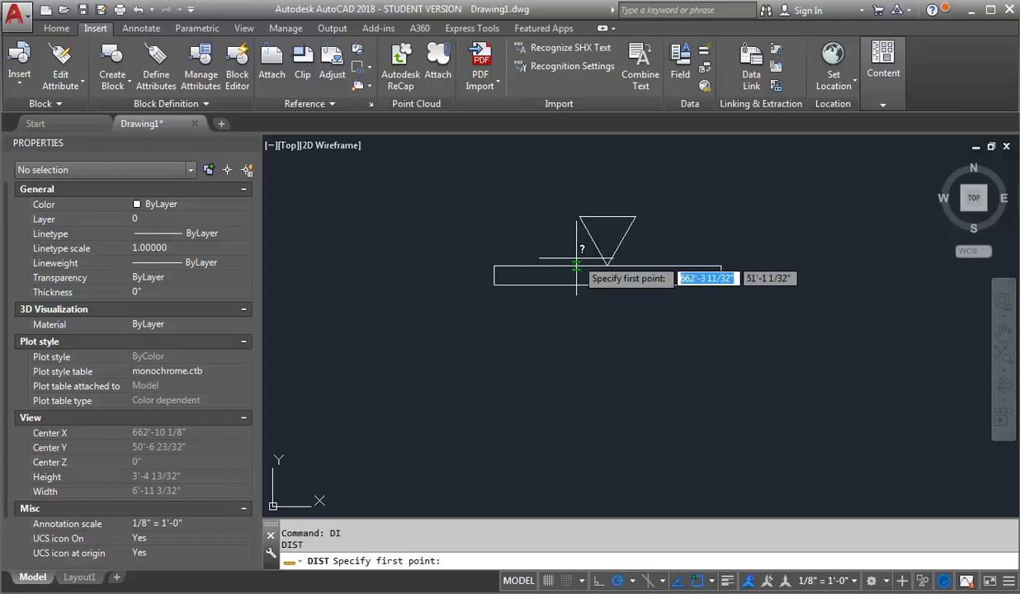
pyautogui.click(495, 284)
pyautogui.click(721, 284)
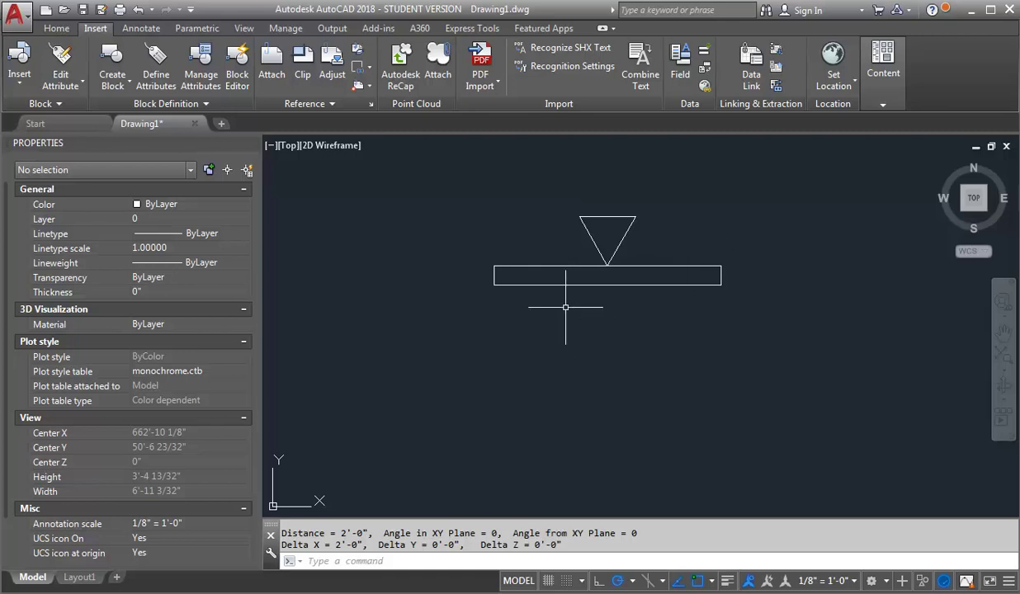
# Start a block named track lighting 4 with its base point at the bar's left corner.
pyautogui.write('bl')
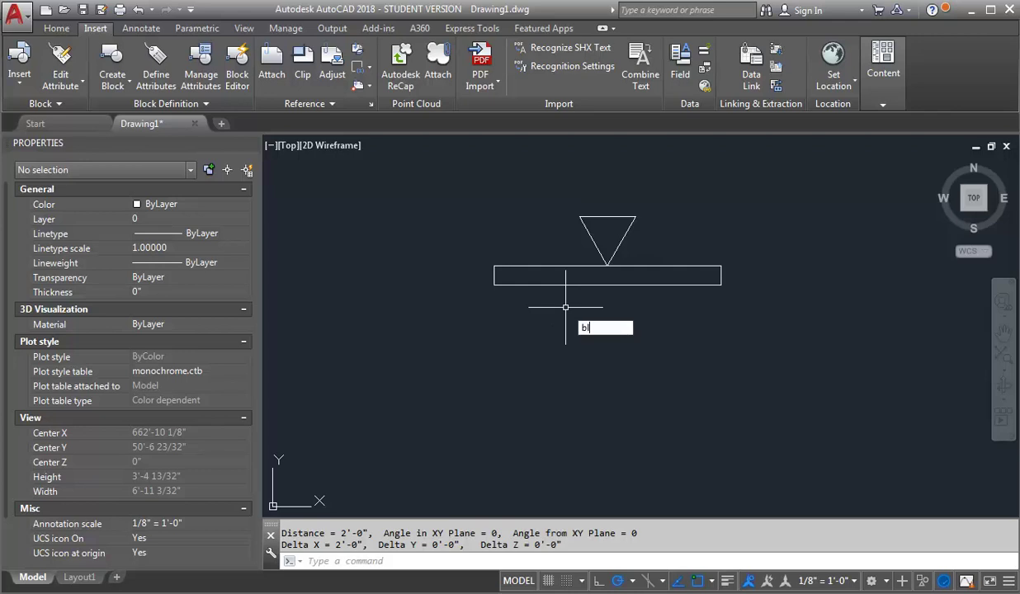
pyautogui.press('Return')
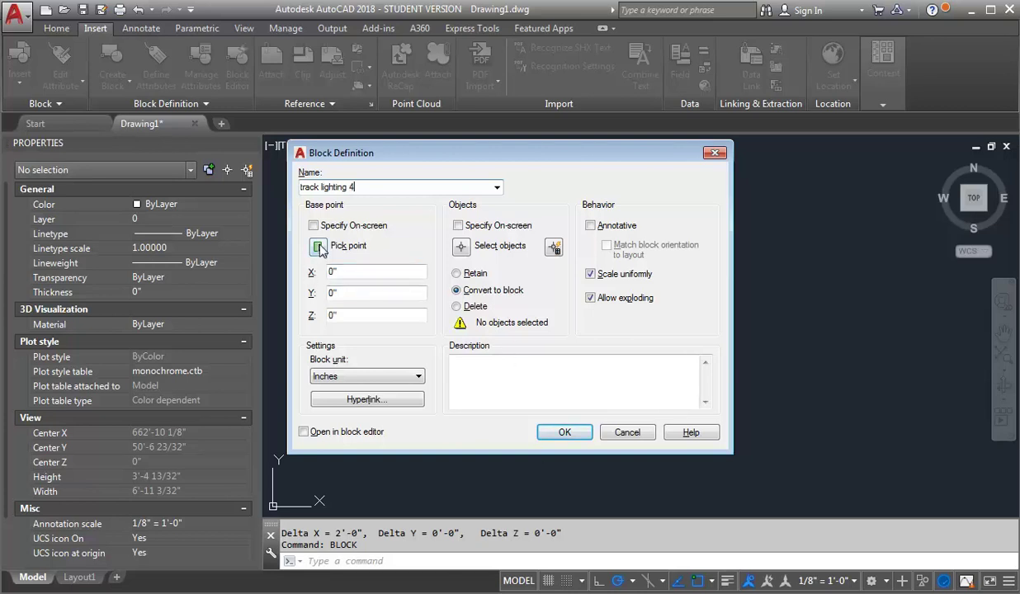
pyautogui.click(318, 247)
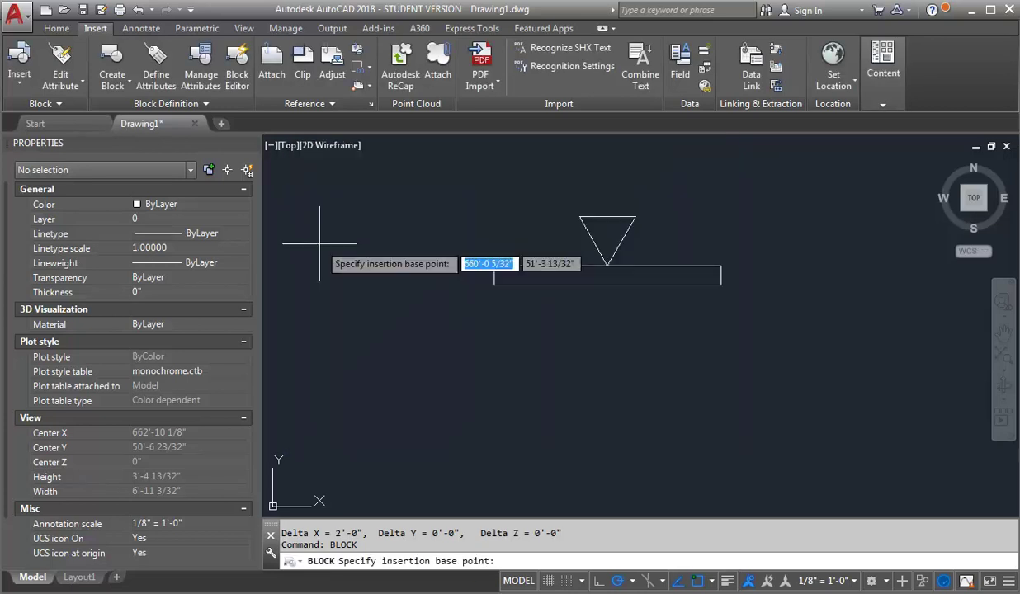
pyautogui.click(495, 275)
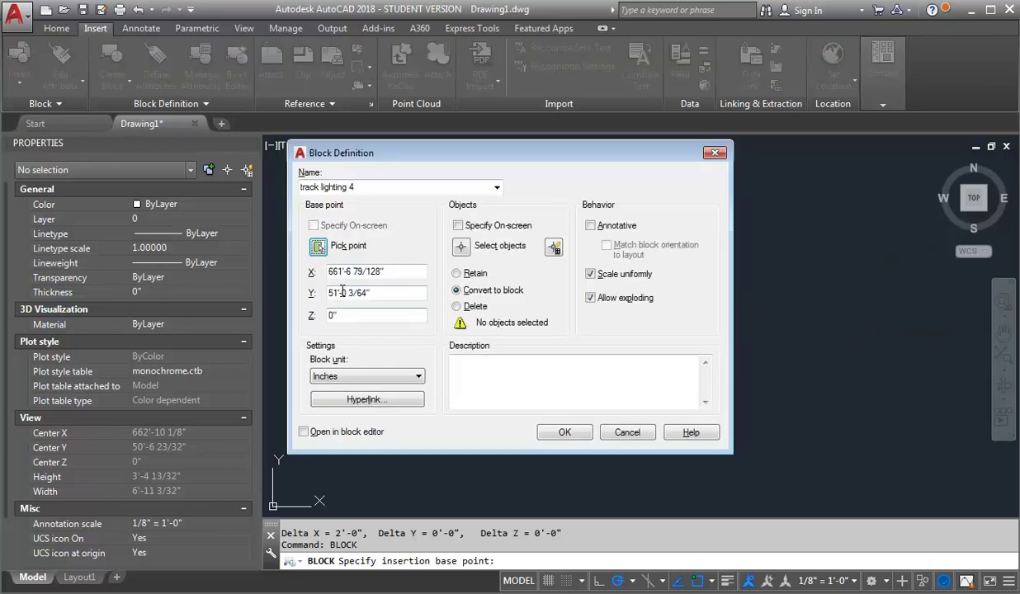
# Select the triangle and bar's five objects, convert them to the block, and check the result.
pyautogui.click(463, 247)
pyautogui.click(437, 341)
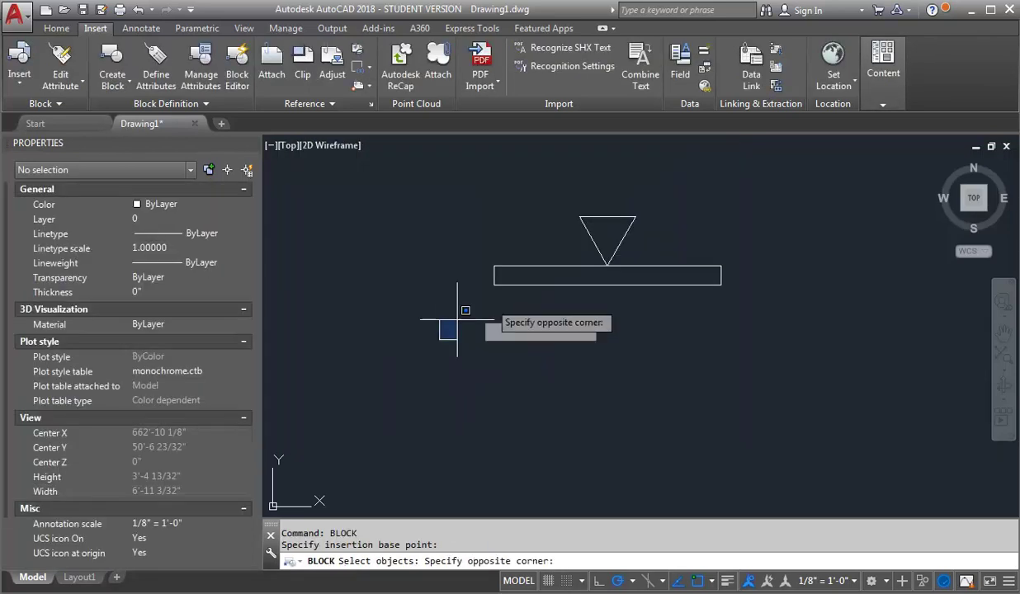
pyautogui.click(780, 194)
pyautogui.press('Return')
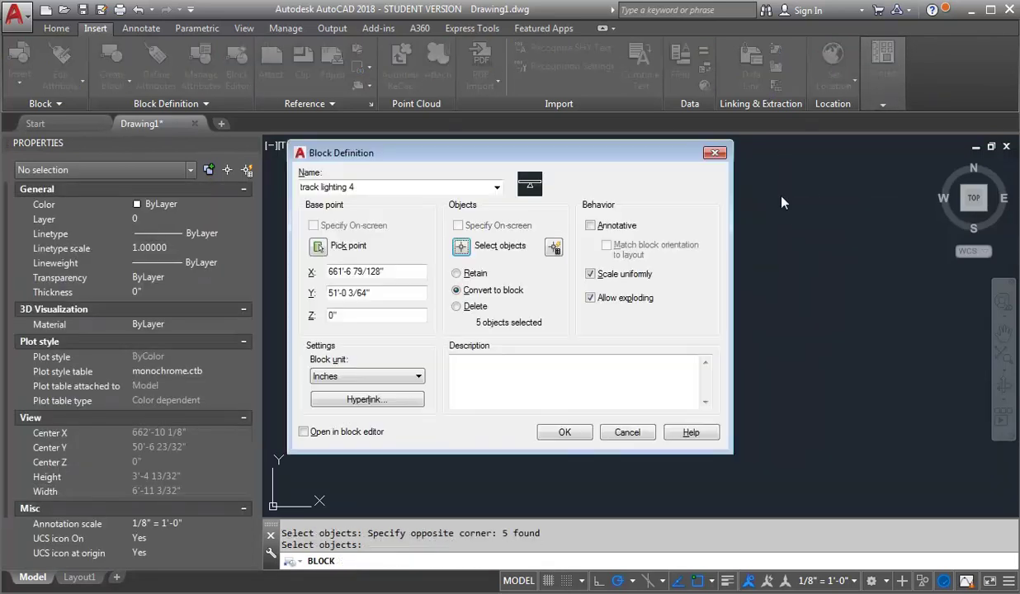
pyautogui.click(568, 430)
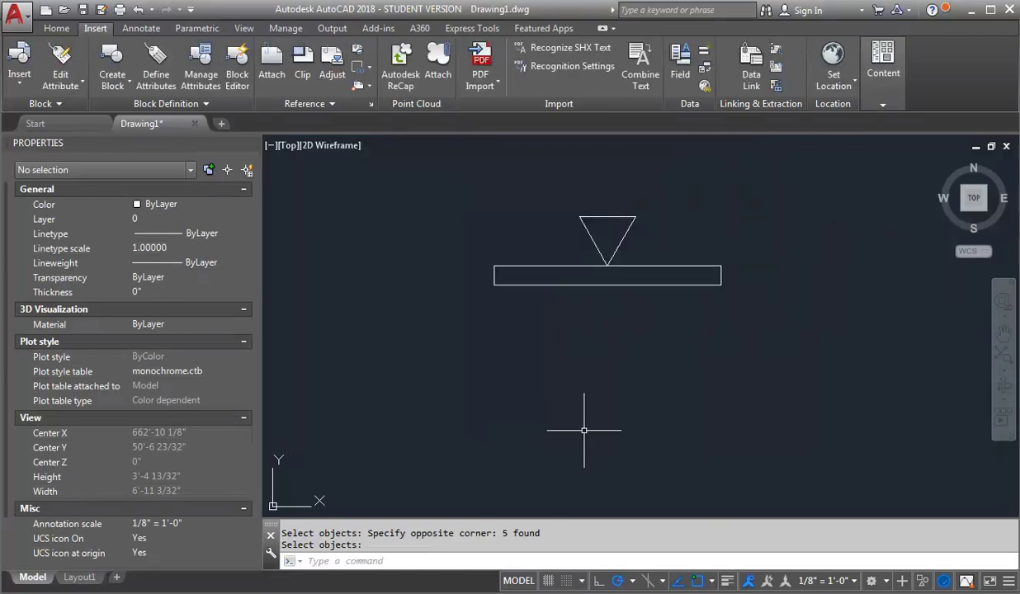
pyautogui.click(646, 264)
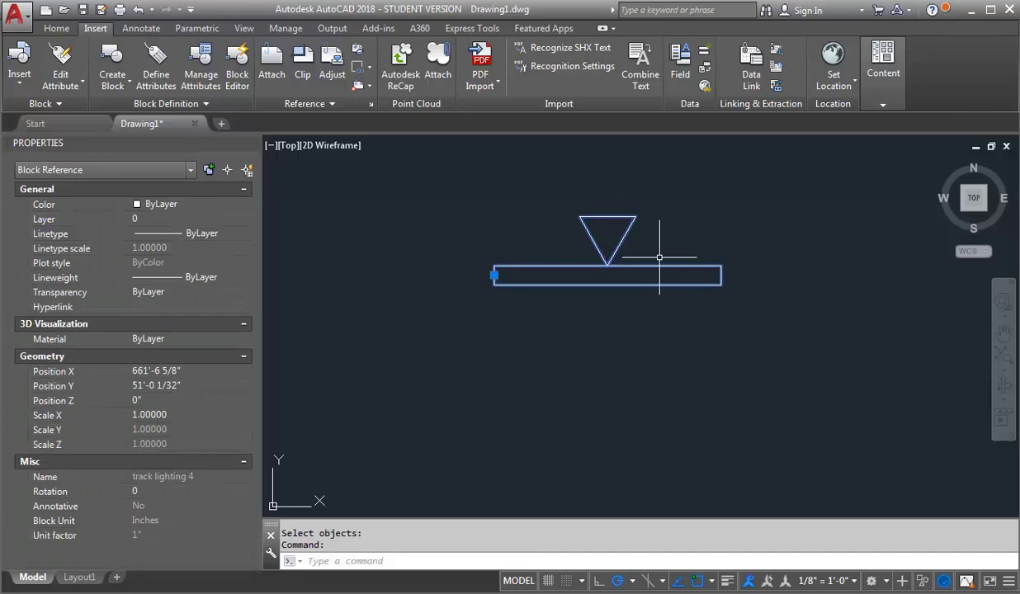
pyautogui.press('Escape')
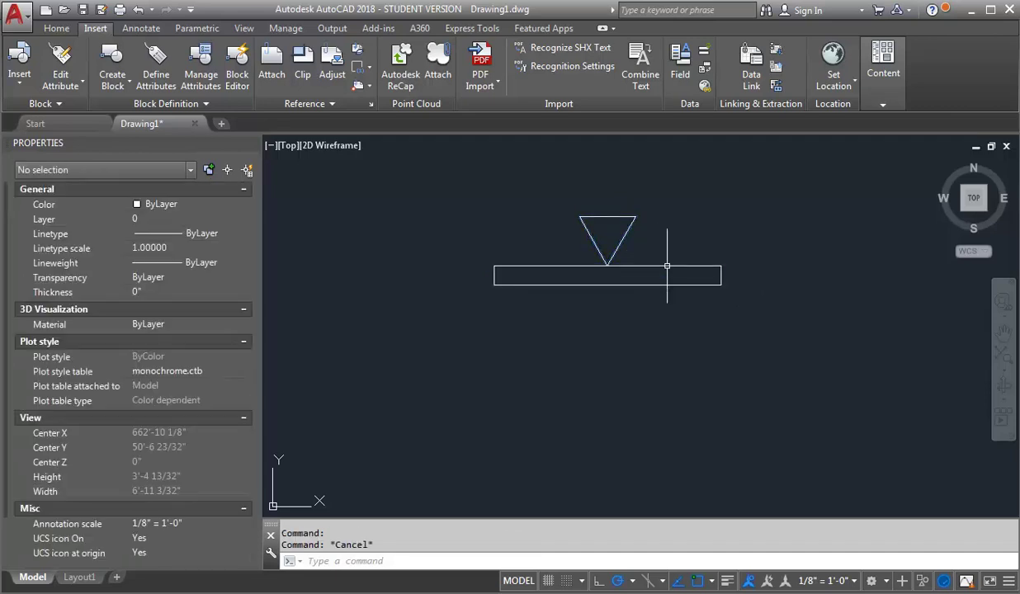
# Open track lighting 4 in the Block Editor and choose Linear Stretch from Parameter Sets.
pyautogui.doubleClick(660, 273)
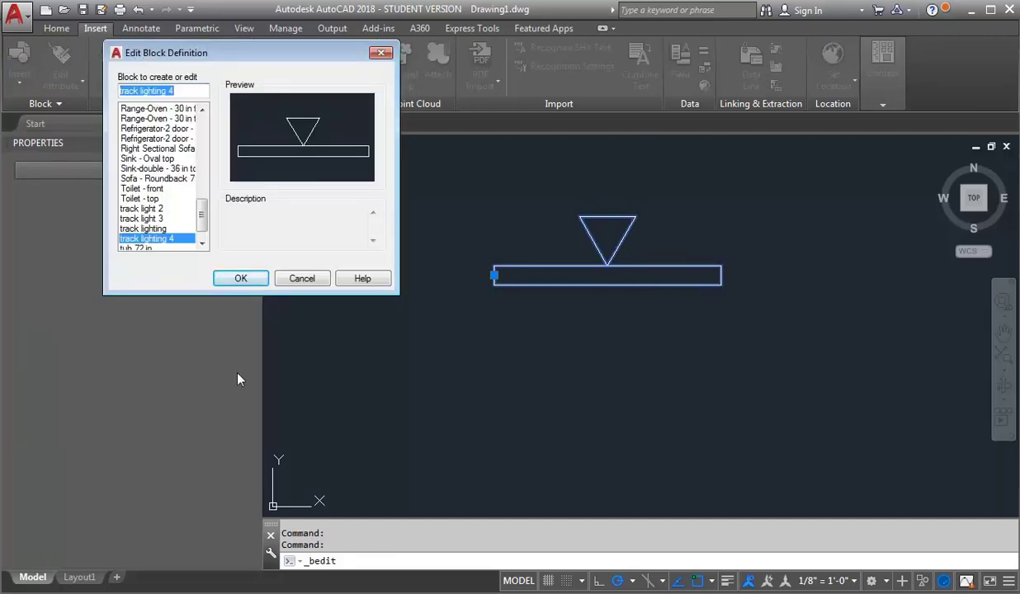
pyautogui.click(242, 275)
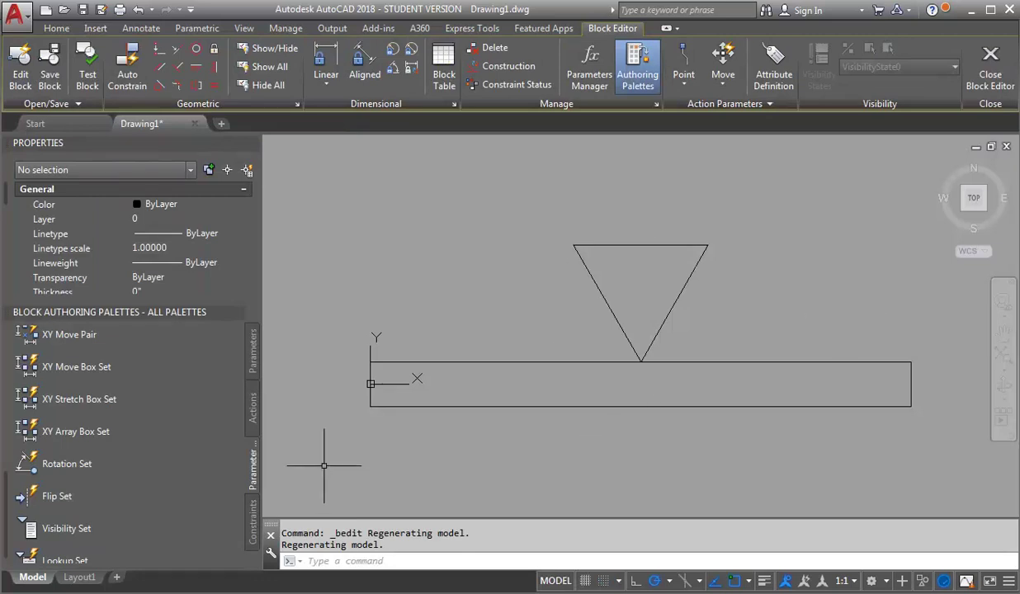
pyautogui.scroll(-2, 371, 373)
pyautogui.scroll(-1, 402, 354)
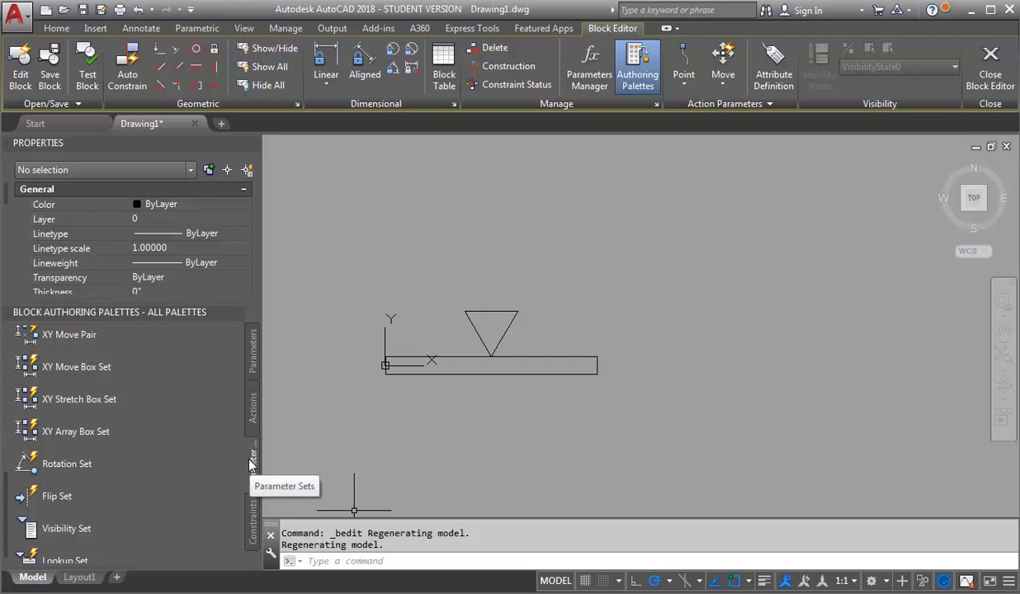
pyautogui.moveTo(6, 498); pyautogui.dragTo(8, 350)
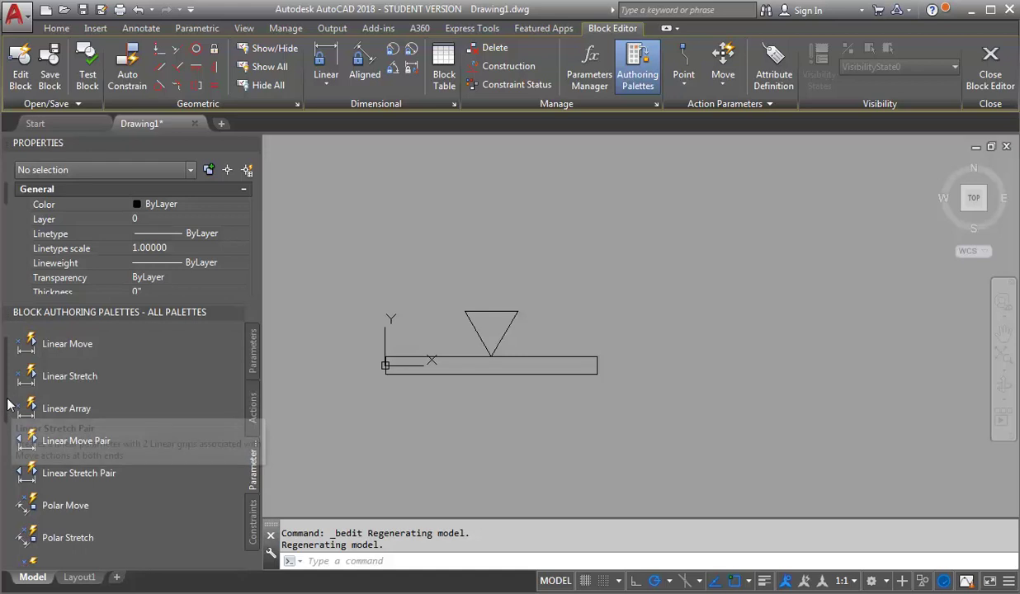
pyautogui.moveTo(8, 403); pyautogui.dragTo(6, 378)
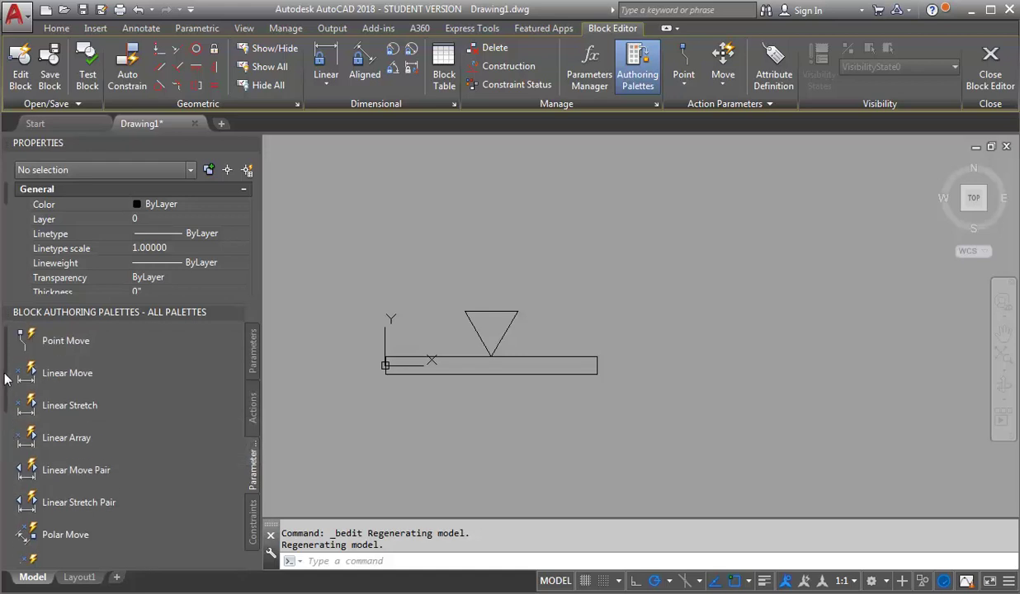
pyautogui.click(51, 409)
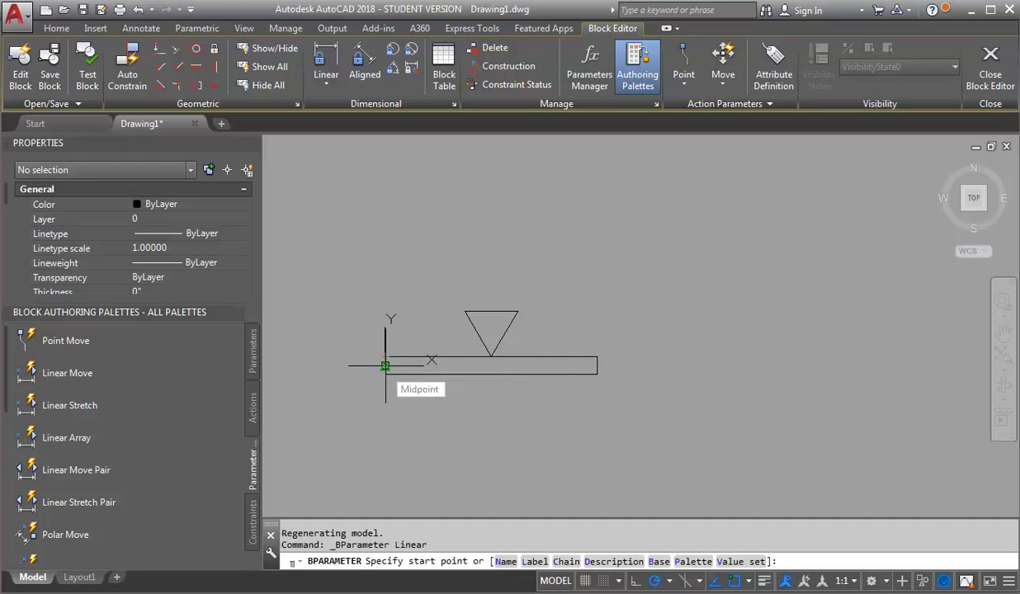
# Place the Distance1 parameter from the bar's left-end midpoint to its right end, label below.
pyautogui.click(385, 365)
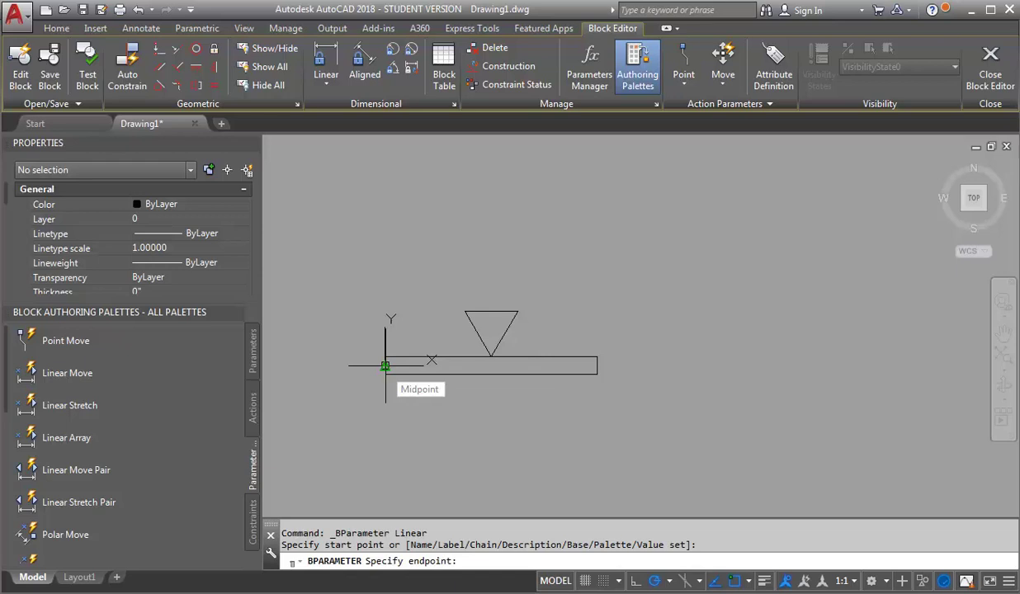
pyautogui.click(596, 366)
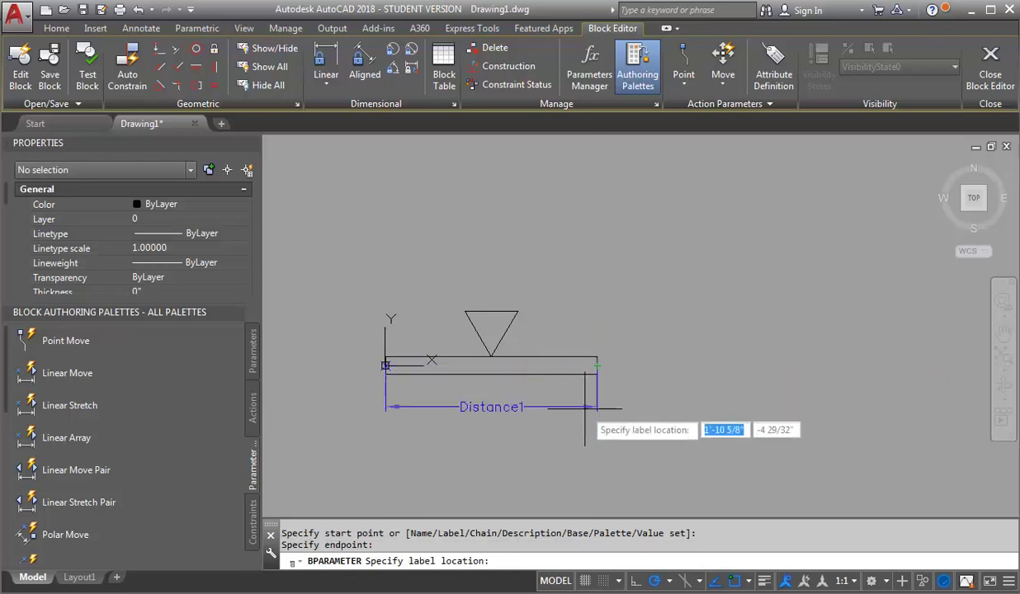
pyautogui.click(586, 420)
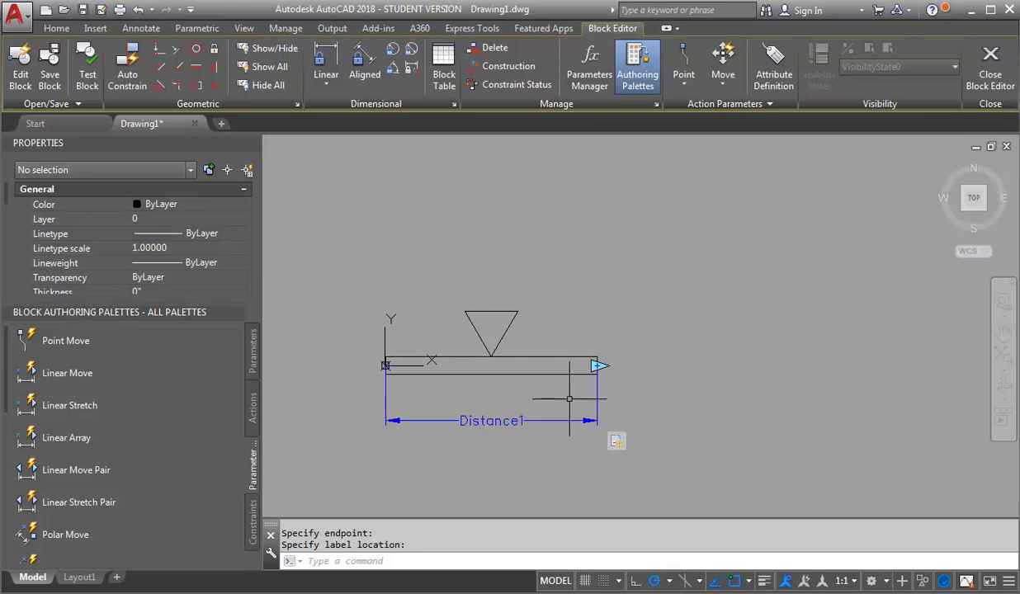
# Create a new selection set for the Stretch action.
pyautogui.rightClick(617, 445)
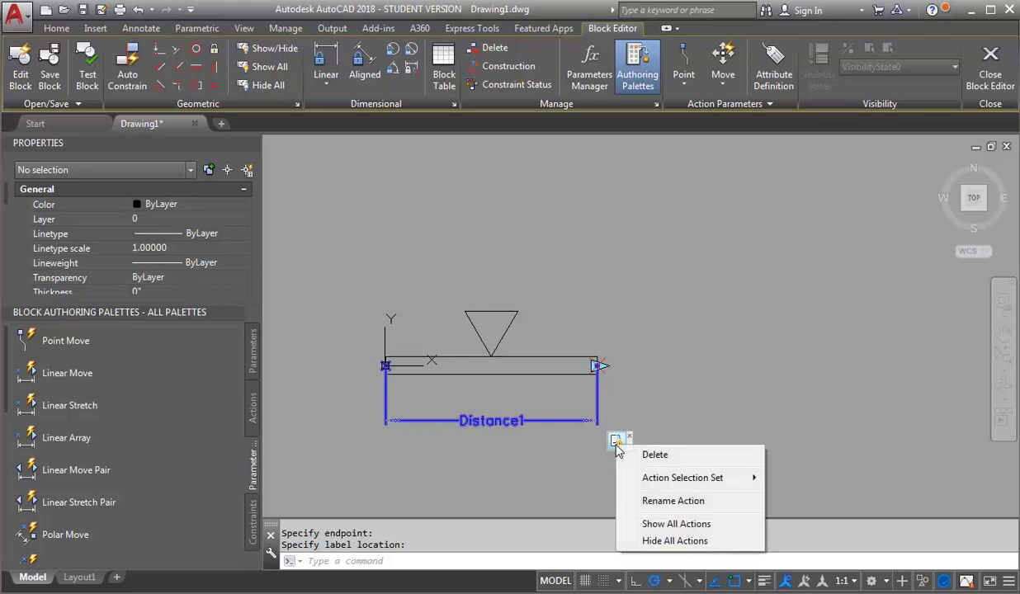
pyautogui.moveTo(647, 481)
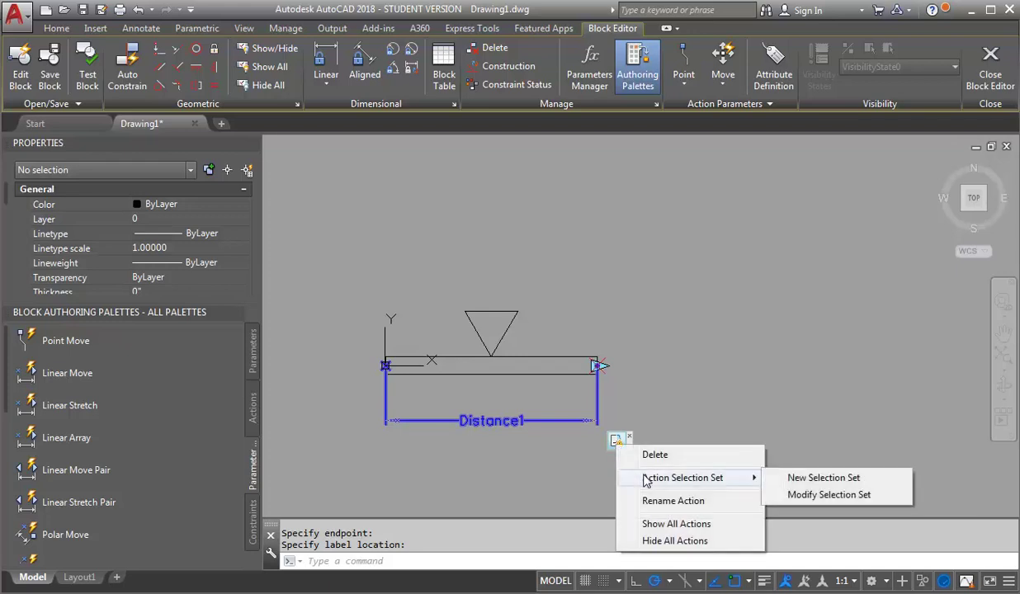
pyautogui.click(799, 483)
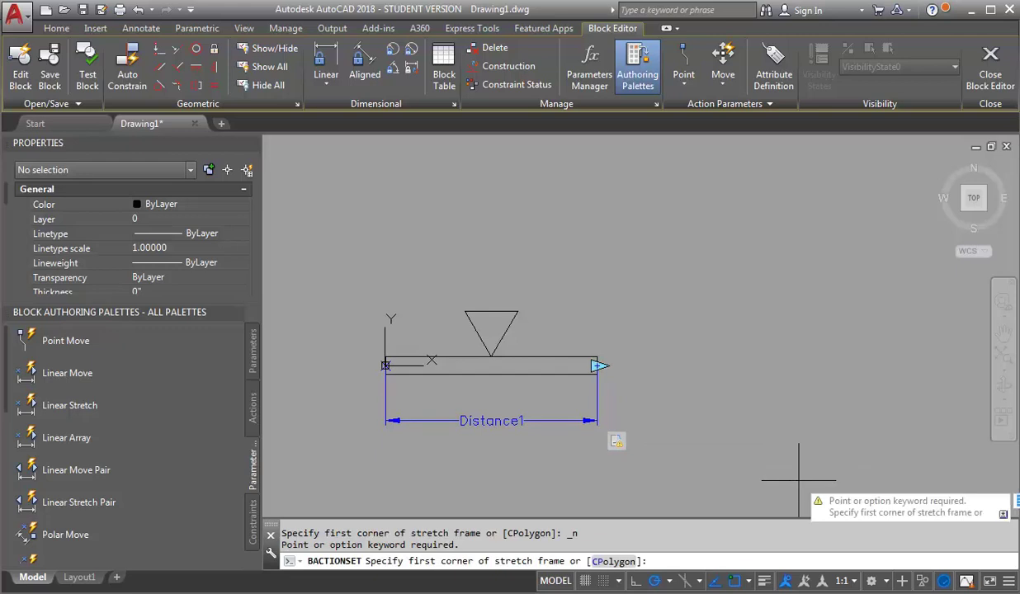
# Frame the bar's right end and select its grip, top and bottom edges to stretch.
pyautogui.click(685, 245)
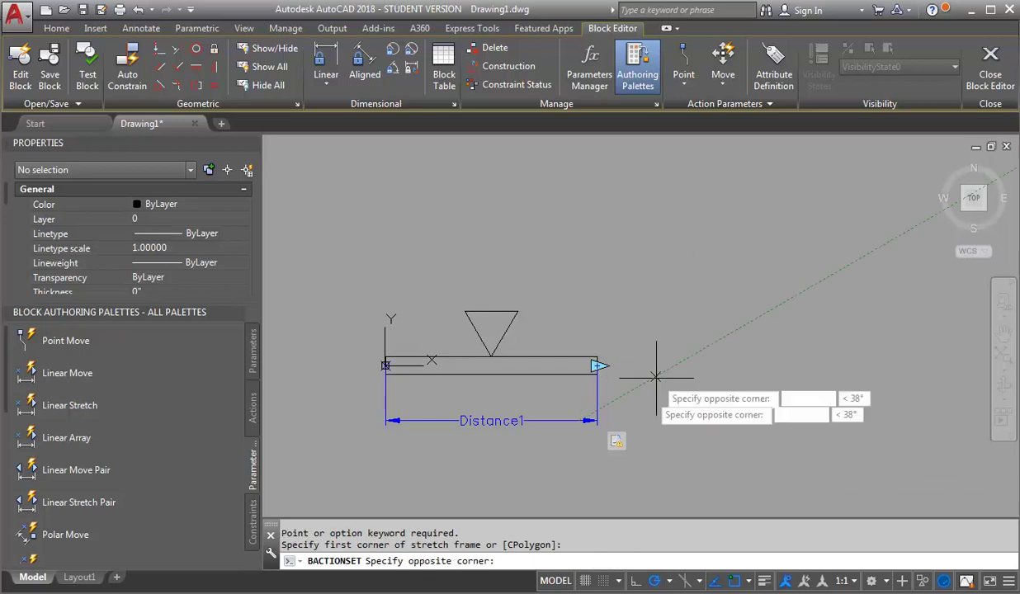
pyautogui.click(550, 468)
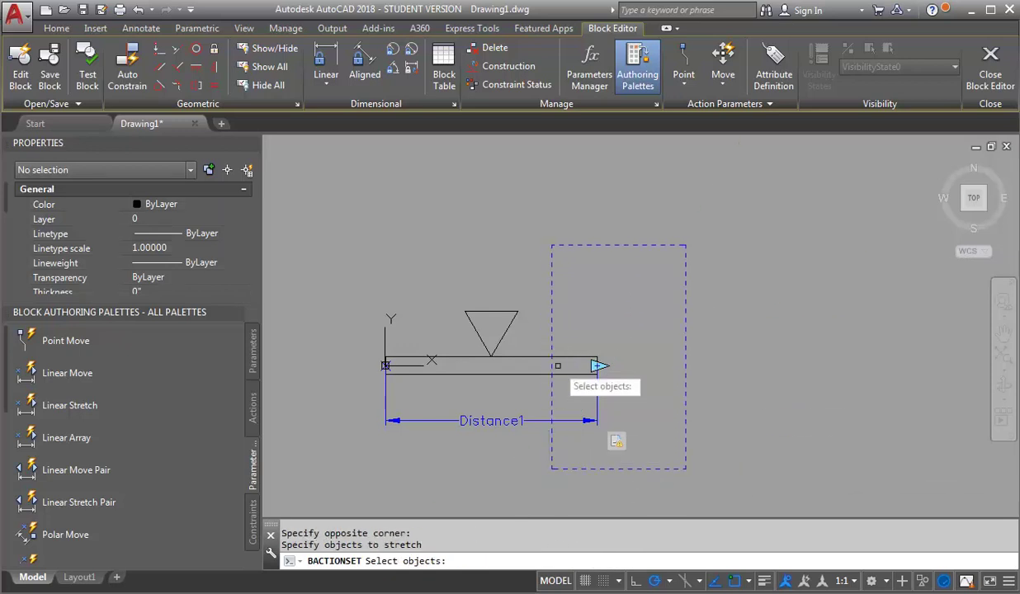
pyautogui.click(596, 366)
pyautogui.scroll(2, 592, 370)
pyautogui.scroll(2, 593, 370)
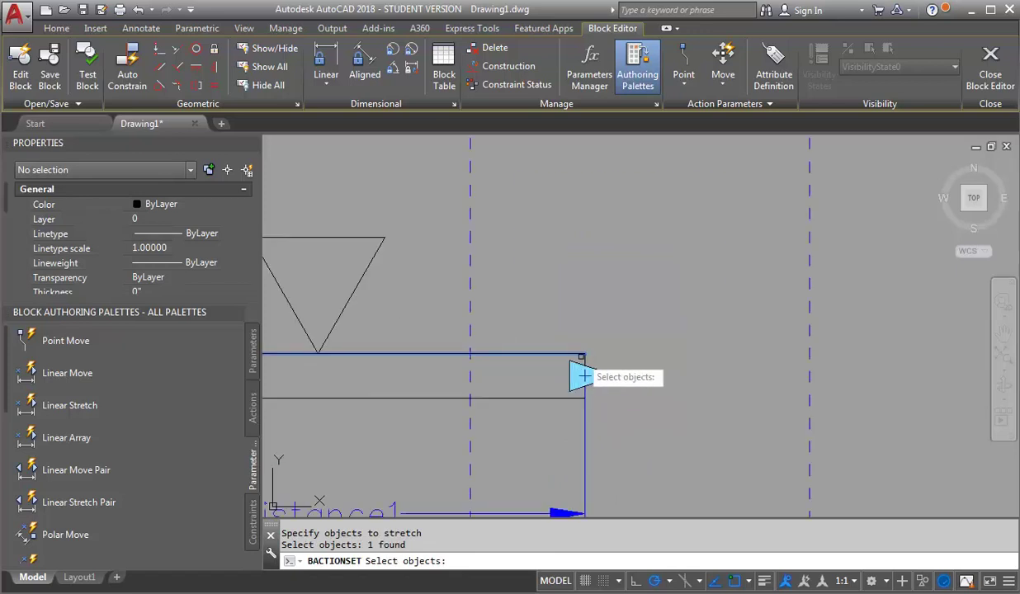
pyautogui.click(577, 384)
pyautogui.click(547, 398)
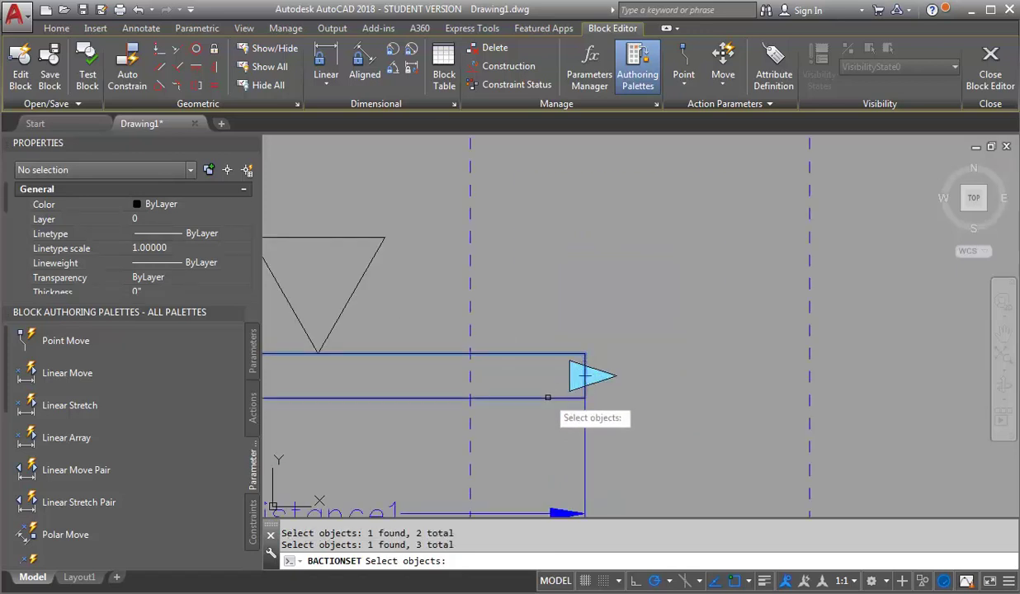
pyautogui.press('Return')
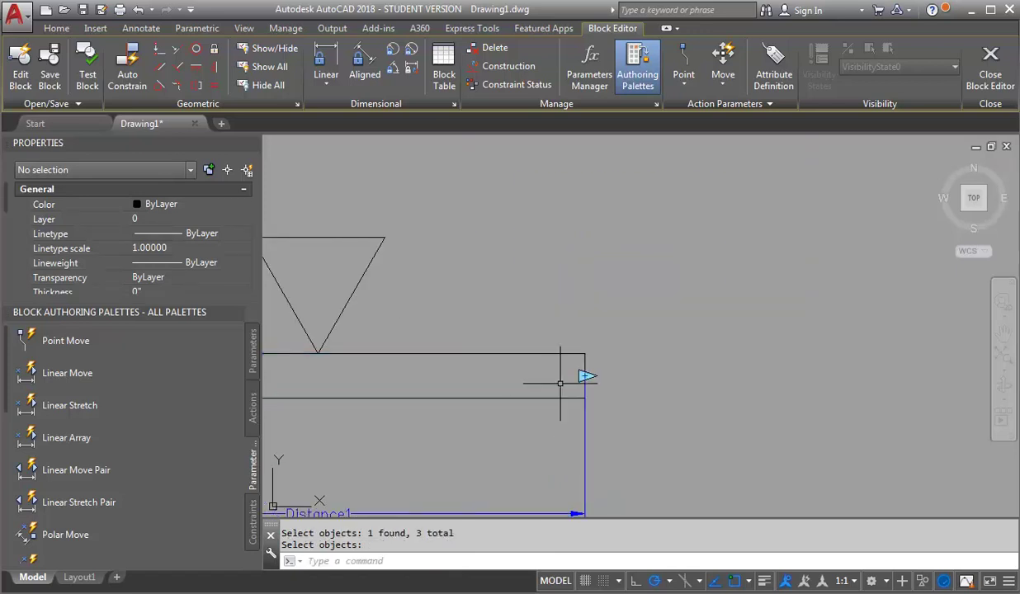
pyautogui.scroll(-4, 690, 323)
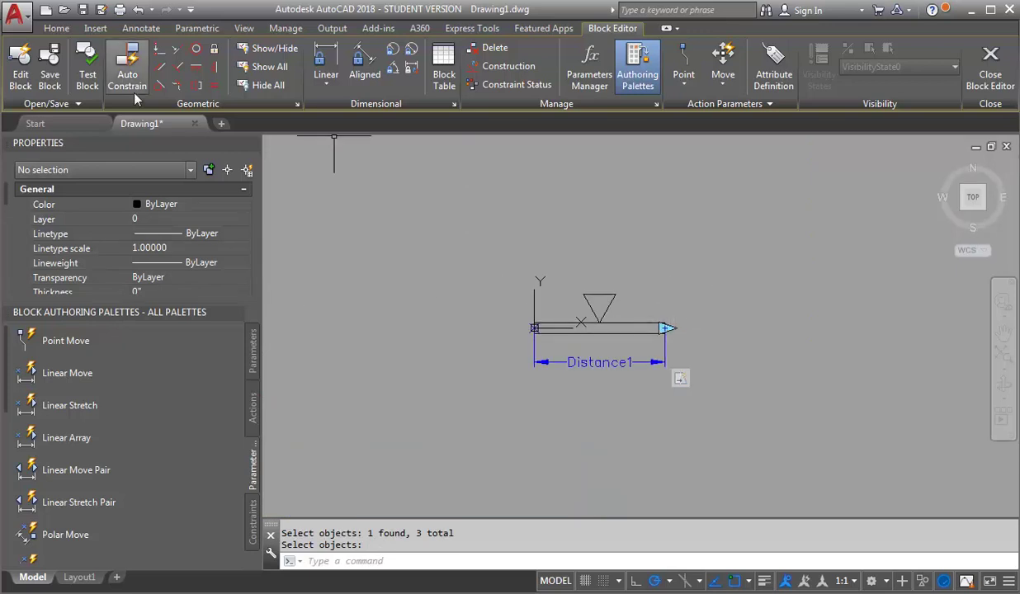
pyautogui.click(90, 64)
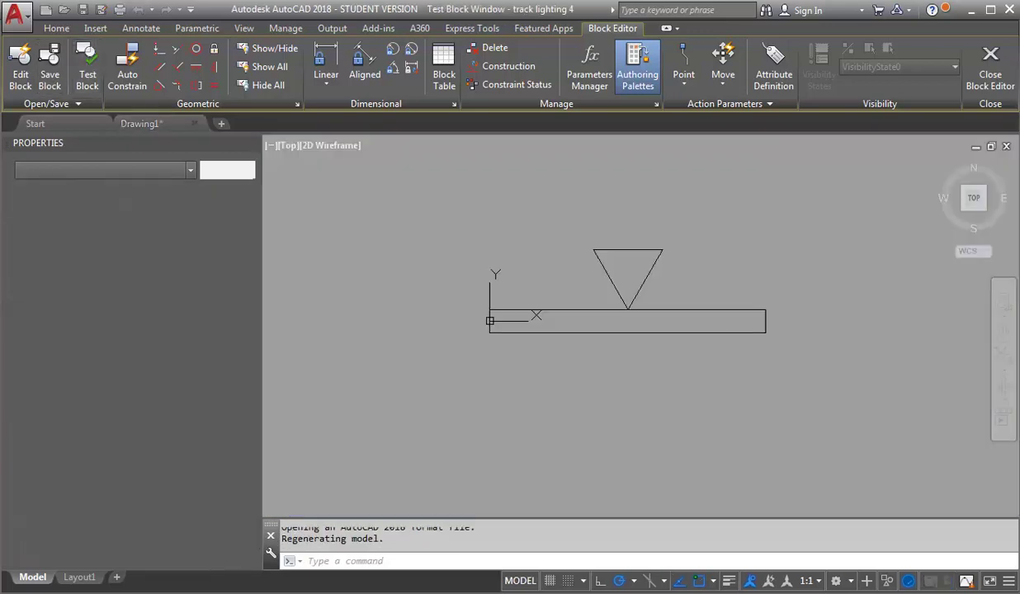
pyautogui.click(815, 289)
pyautogui.click(751, 367)
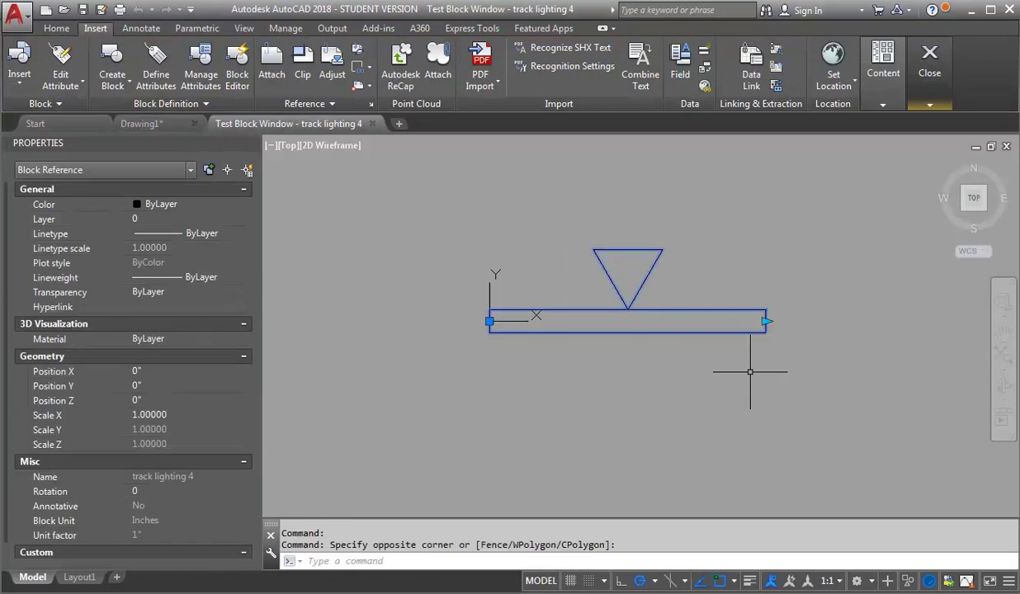
pyautogui.scroll(-2, 544, 342)
pyautogui.click(683, 329)
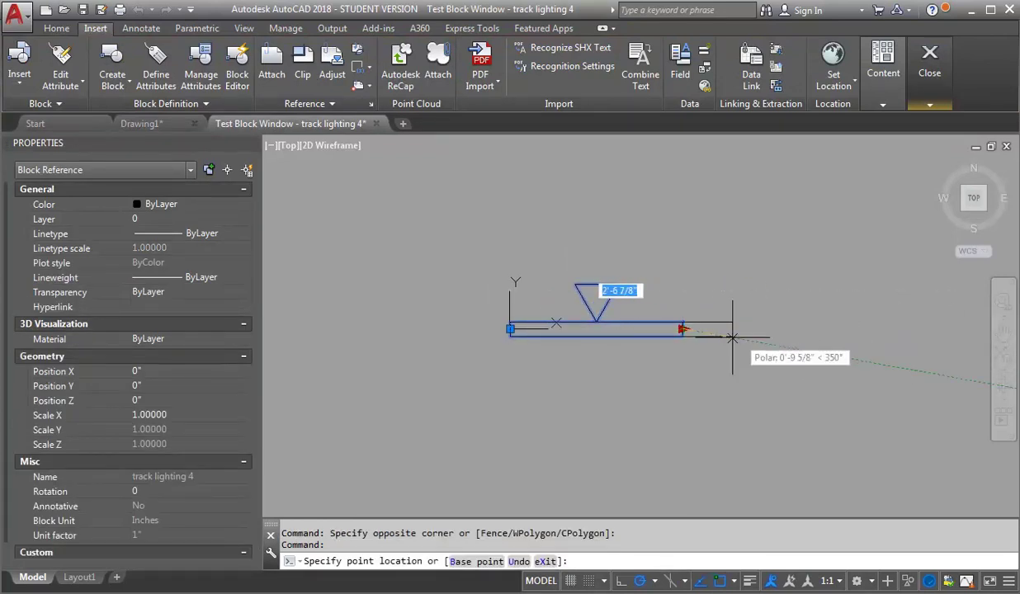
pyautogui.click(967, 329)
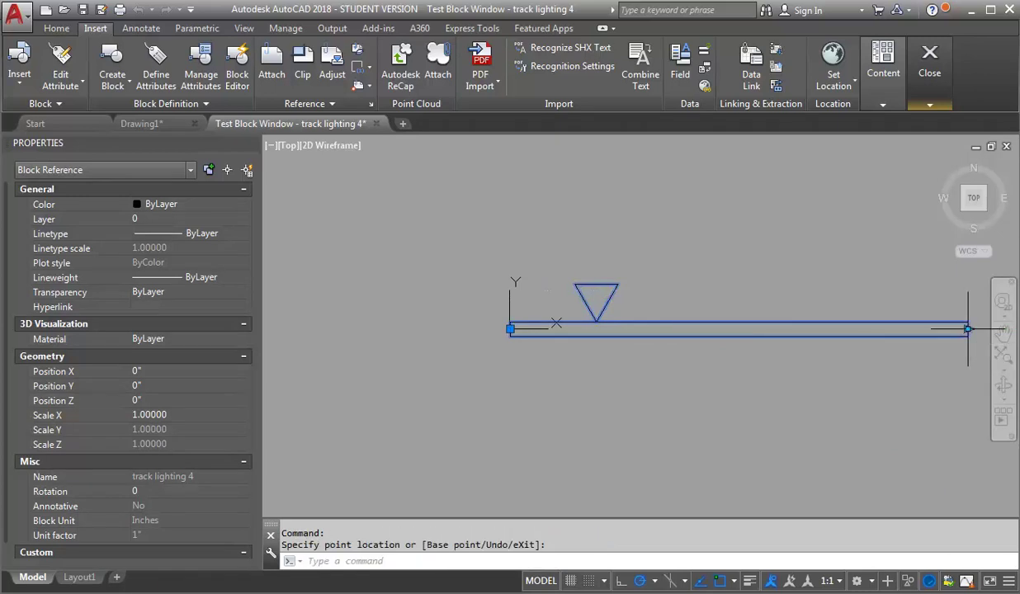
pyautogui.moveTo(933, 69)
pyautogui.click(932, 153)
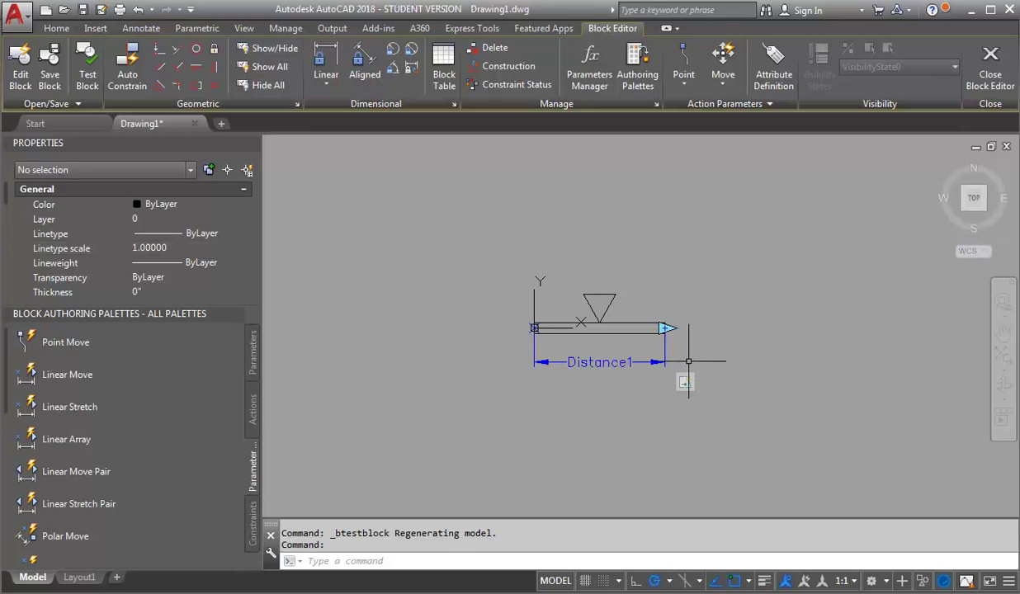
# Set Distance1's Dist type to Increment, with a 2' increment and an 8' maximum.
pyautogui.click(642, 361)
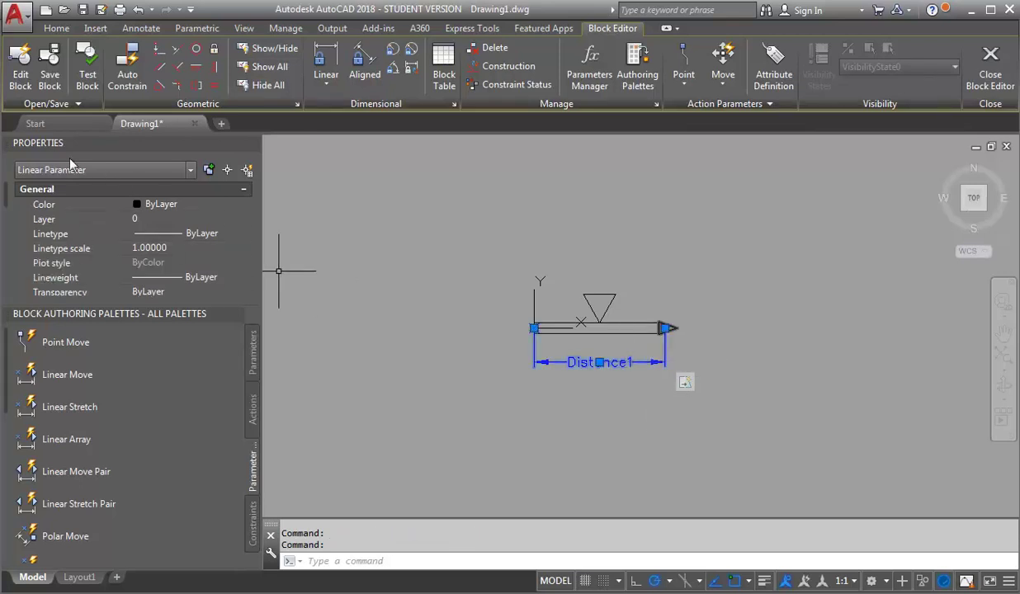
pyautogui.scroll(-5, 6, 193)
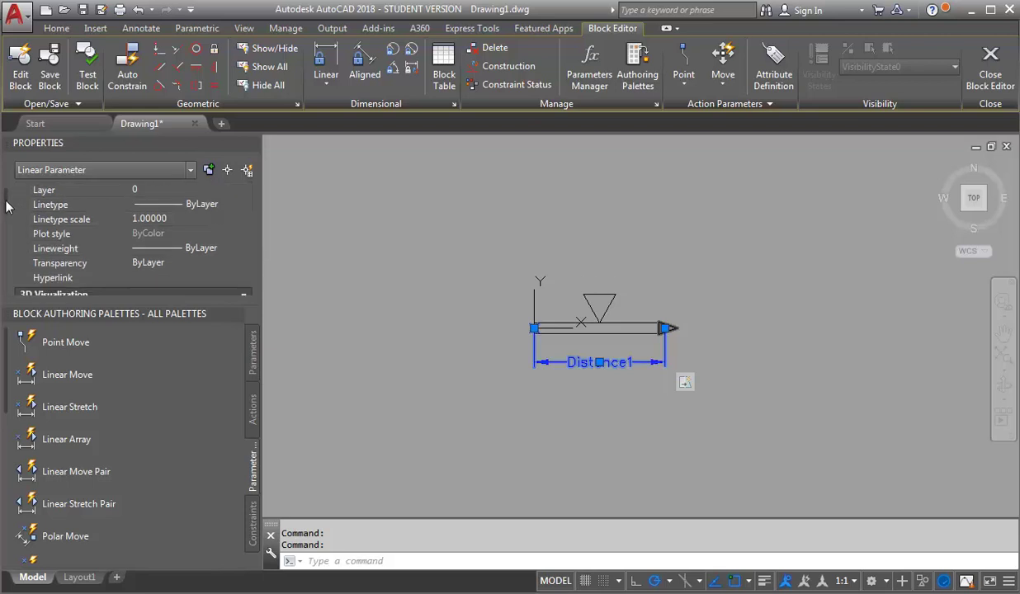
pyautogui.moveTo(6, 245); pyautogui.dragTo(7, 284)
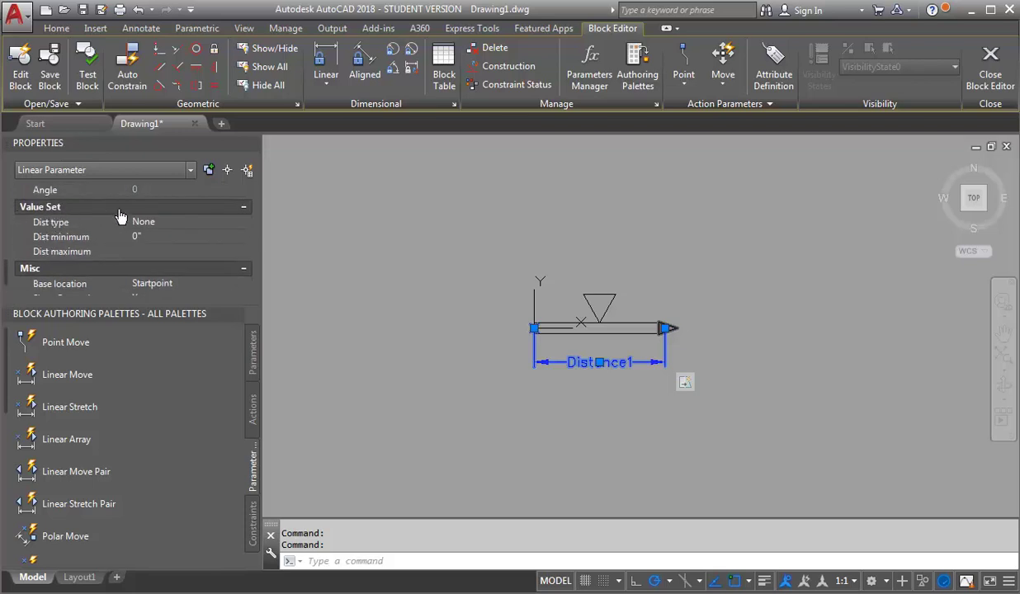
pyautogui.click(192, 225)
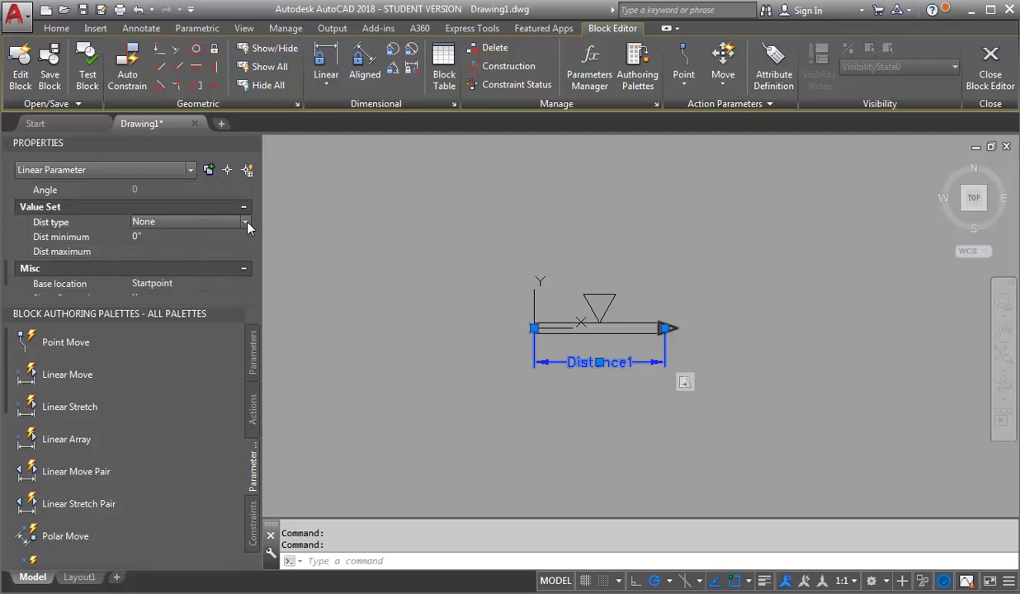
pyautogui.click(246, 223)
pyautogui.click(165, 253)
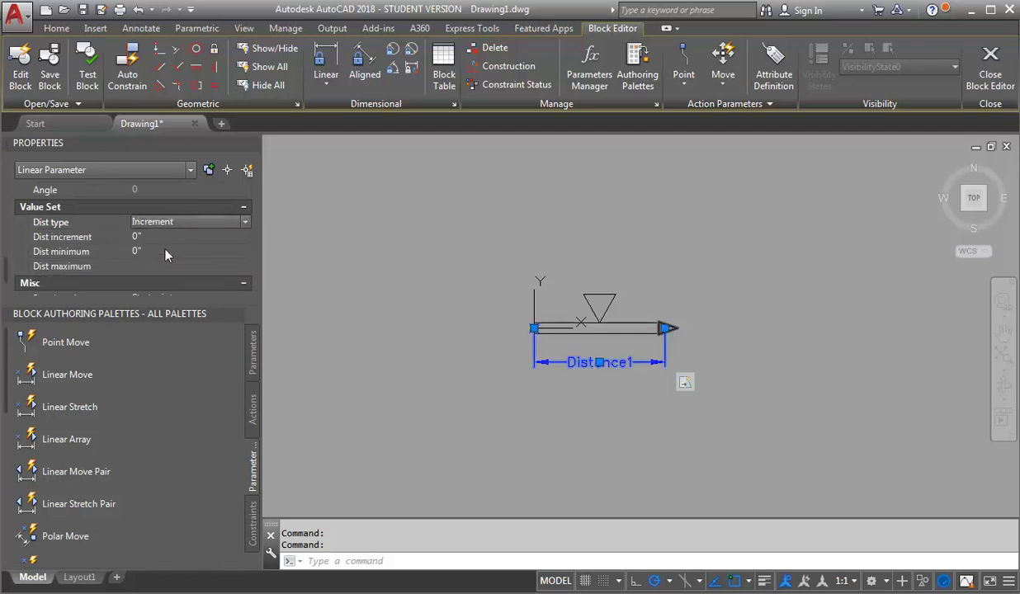
pyautogui.click(151, 236)
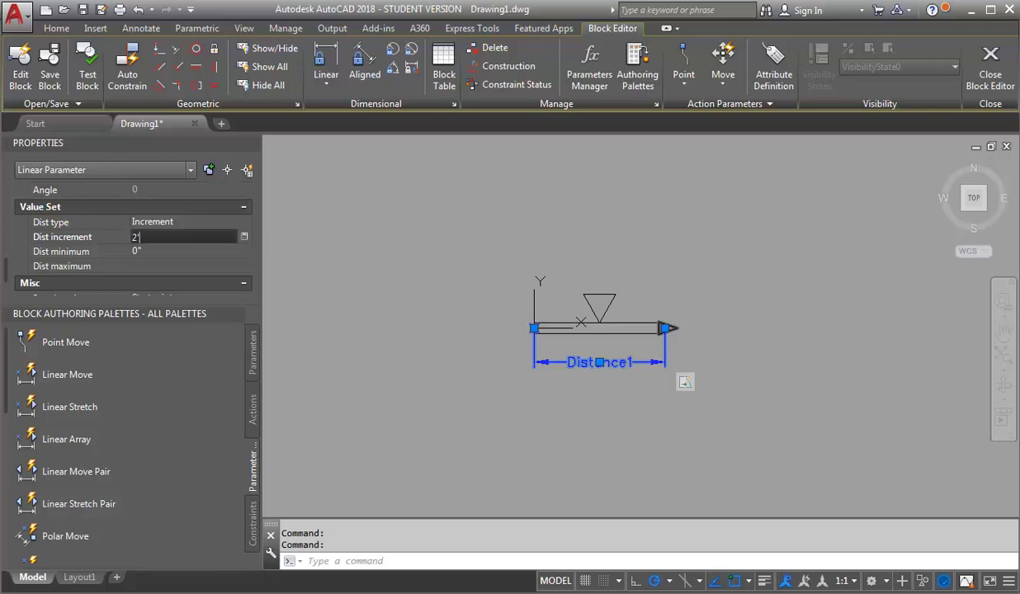
pyautogui.write("2'")
pyautogui.click(157, 266)
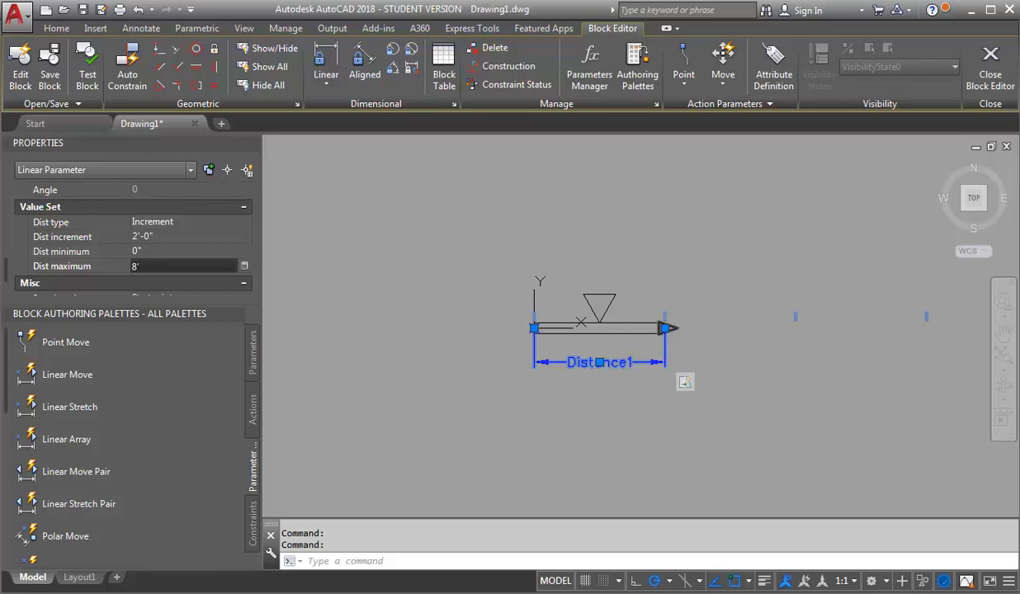
pyautogui.press('Return')
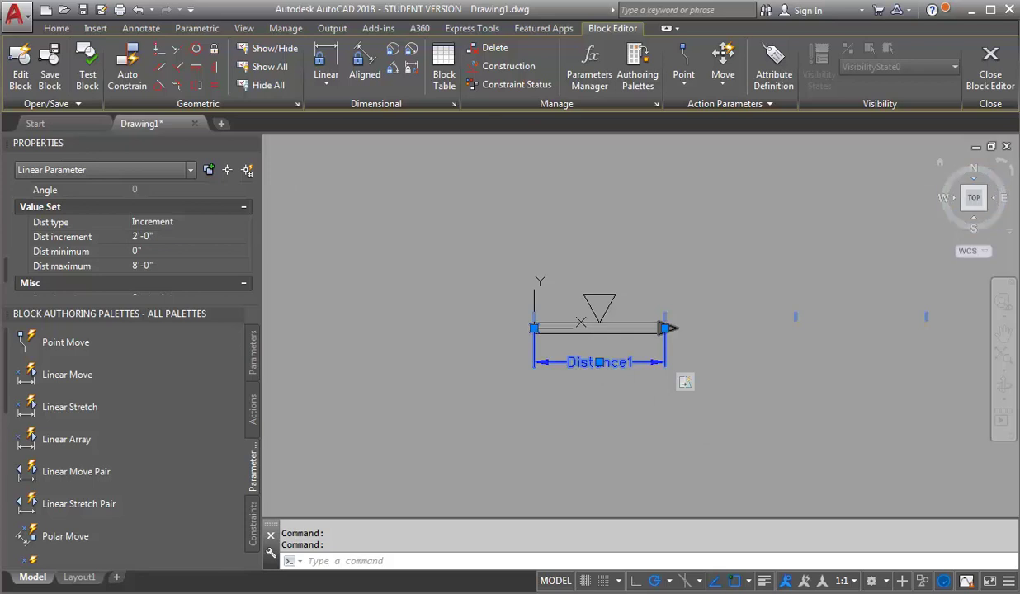
pyautogui.click(86, 70)
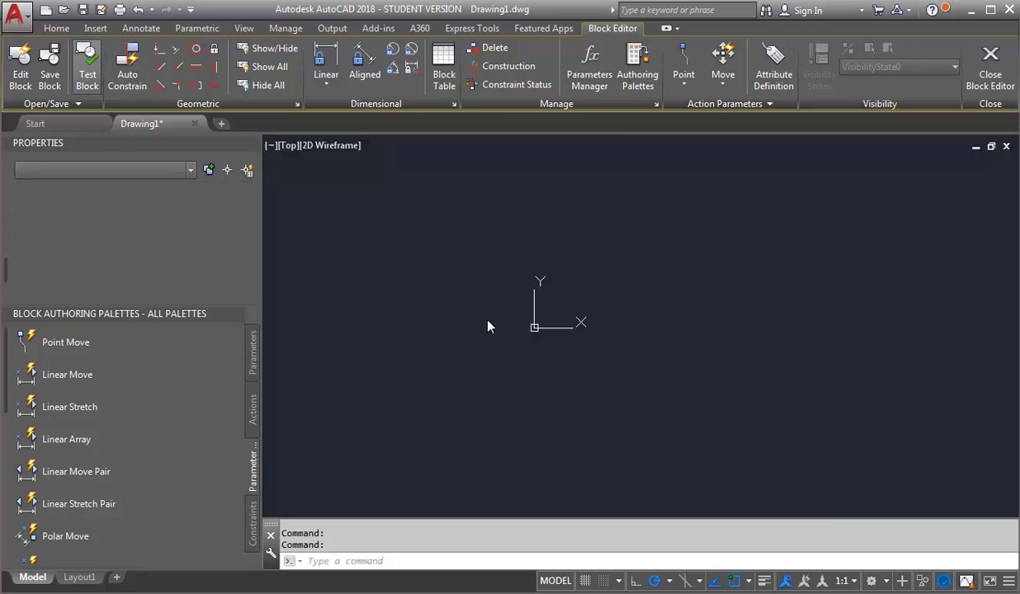
pyautogui.click(614, 283)
pyautogui.click(576, 349)
pyautogui.click(598, 312)
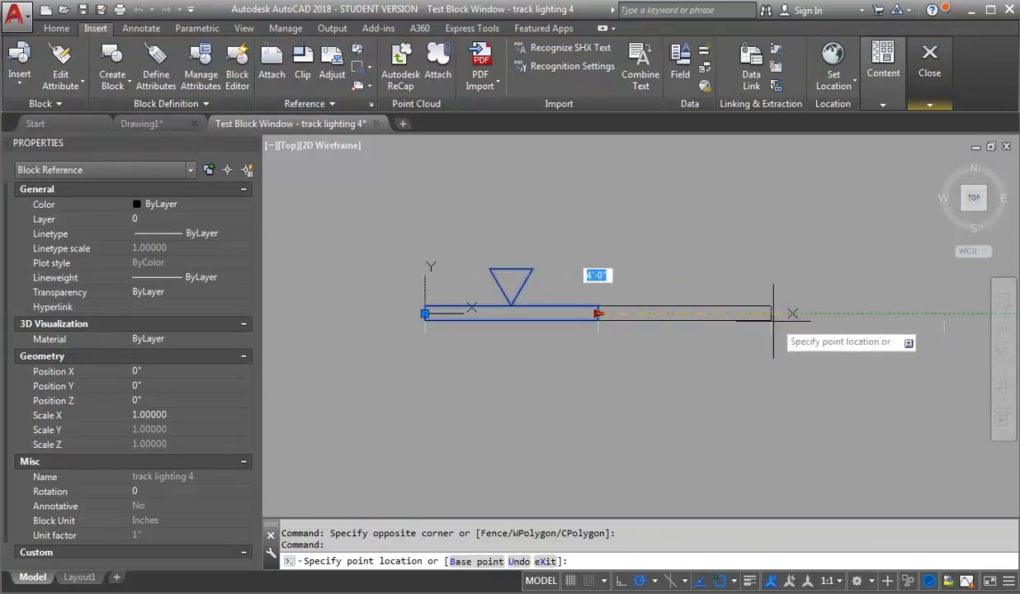
pyautogui.click(815, 338)
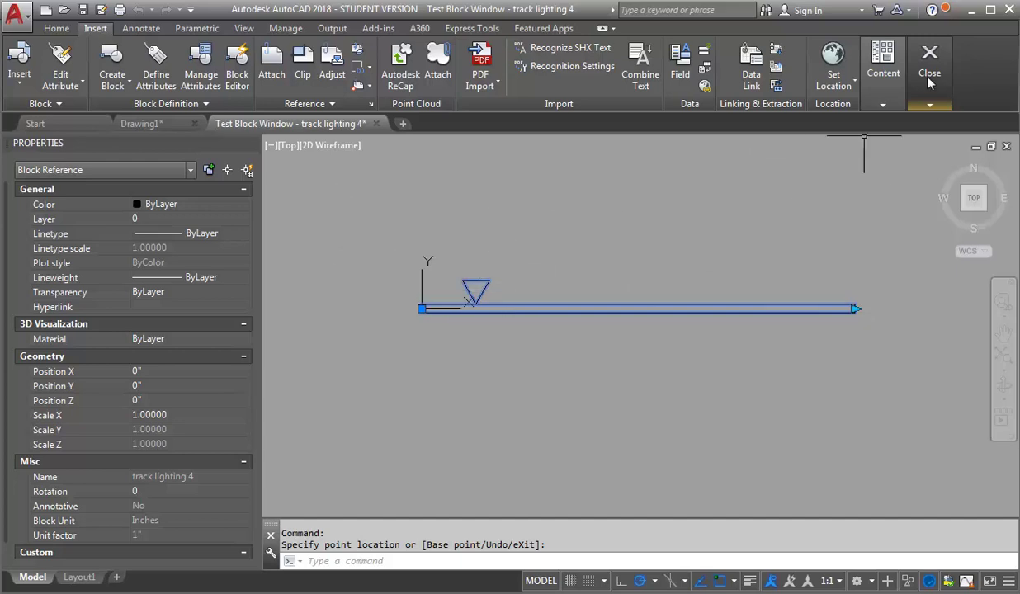
pyautogui.click(933, 152)
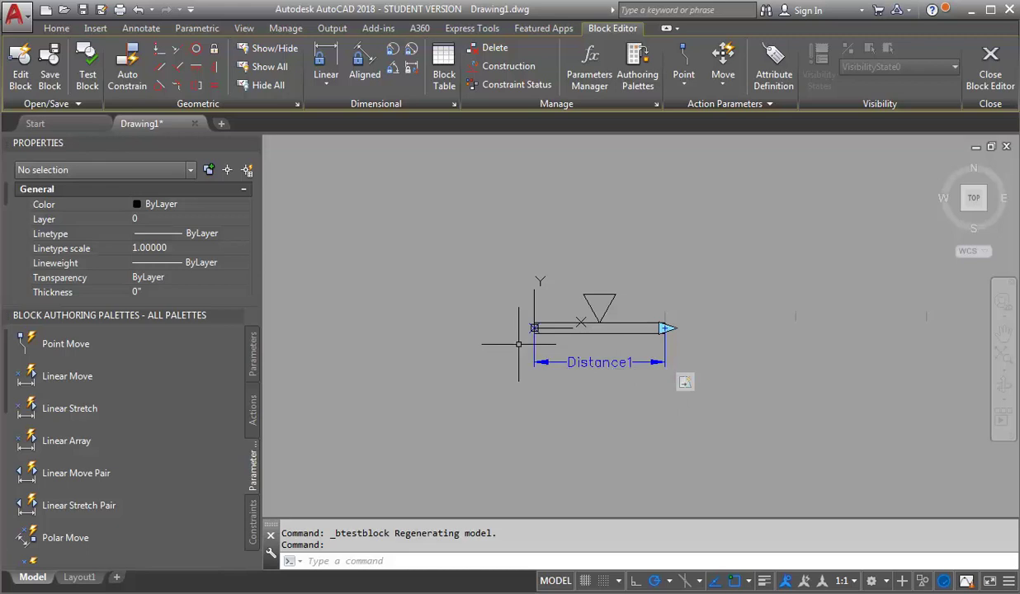
# Add an Array action on Distance1 repeating the triangle fixture at 2' column spacing.
pyautogui.click(92, 433)
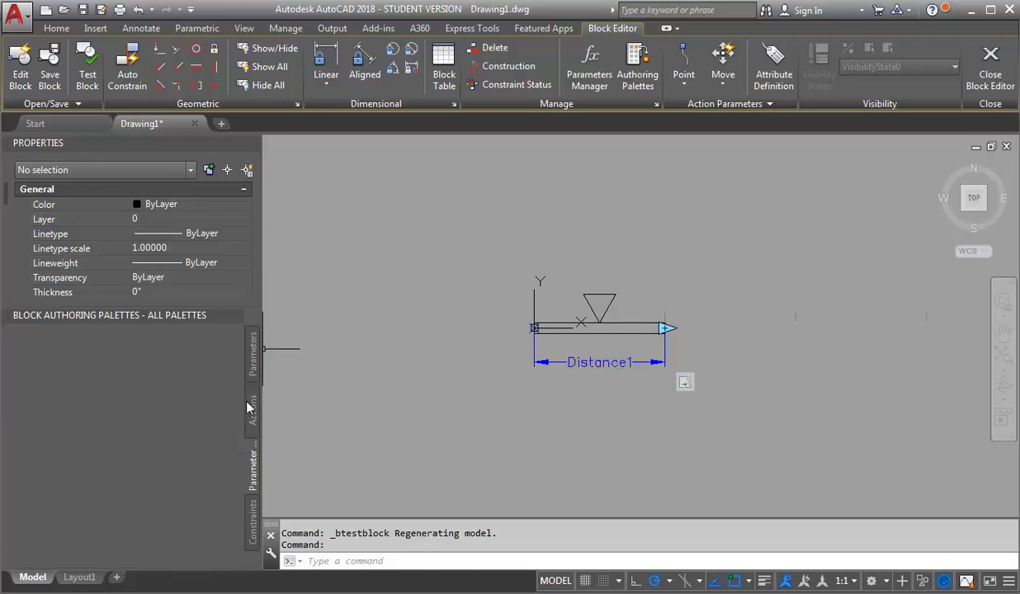
pyautogui.click(248, 407)
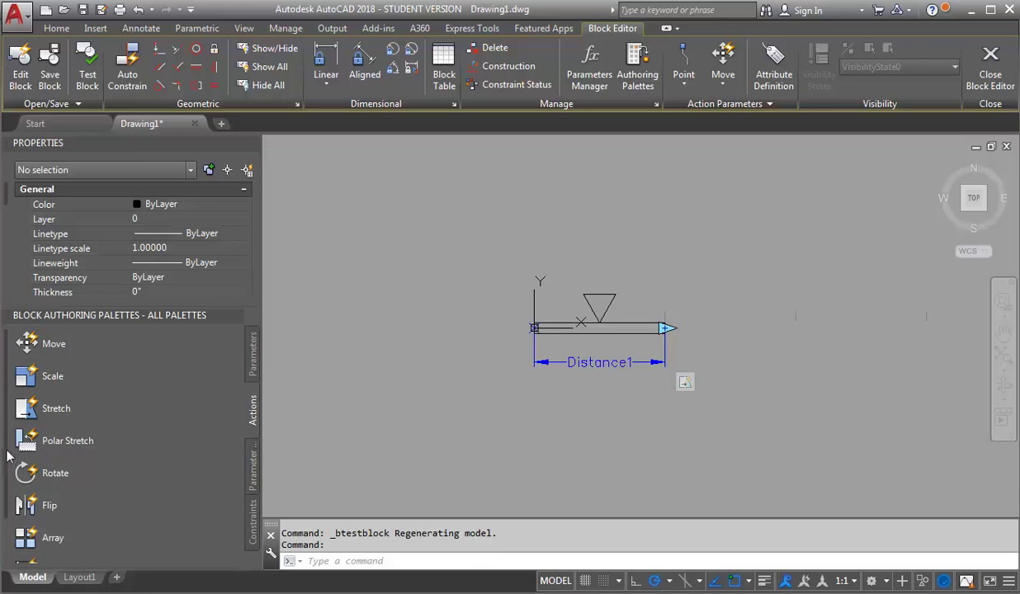
pyautogui.scroll(-2, 8, 454)
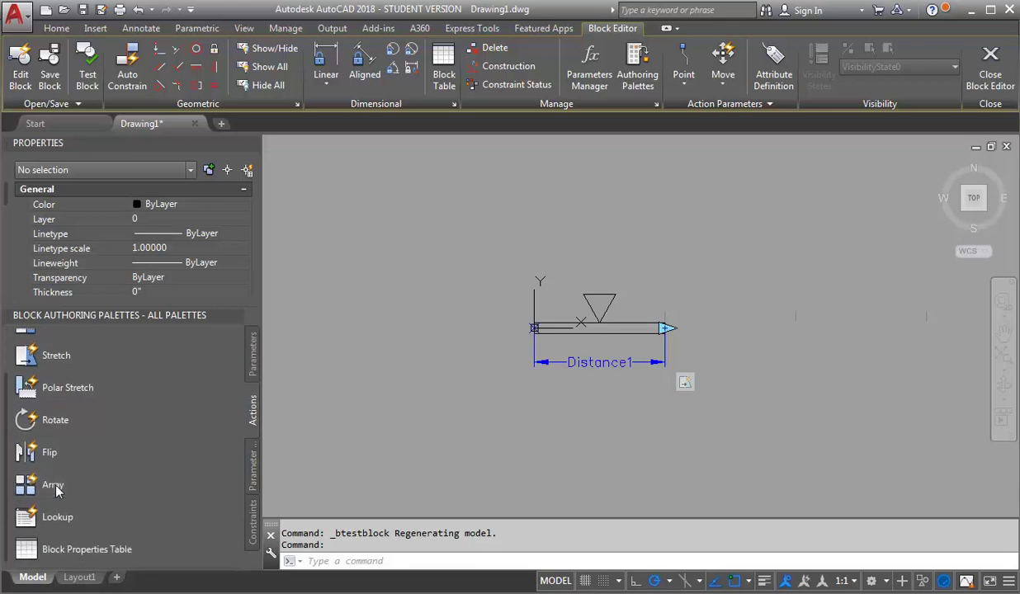
pyautogui.click(55, 487)
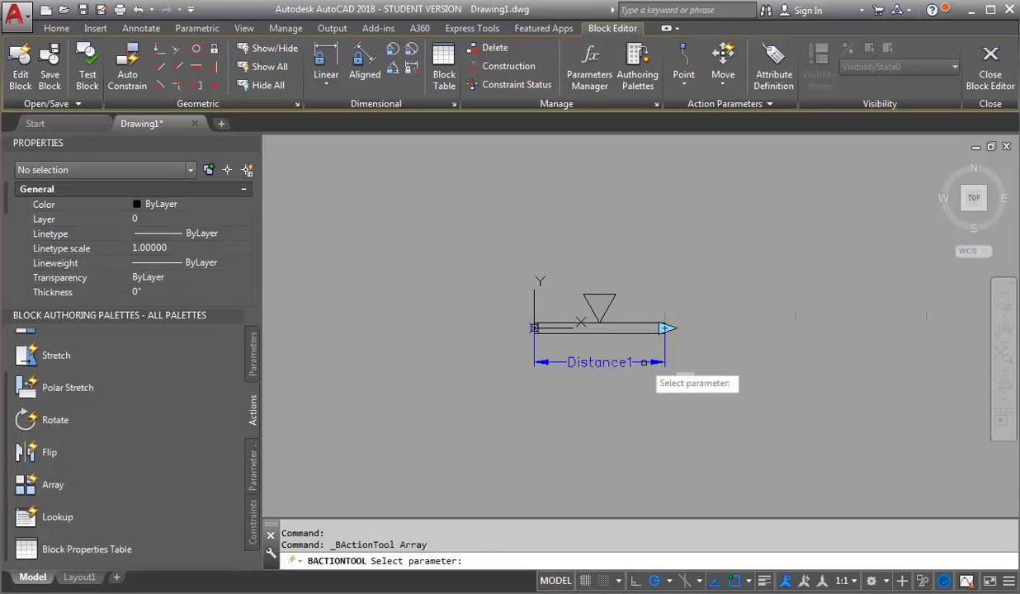
pyautogui.click(645, 362)
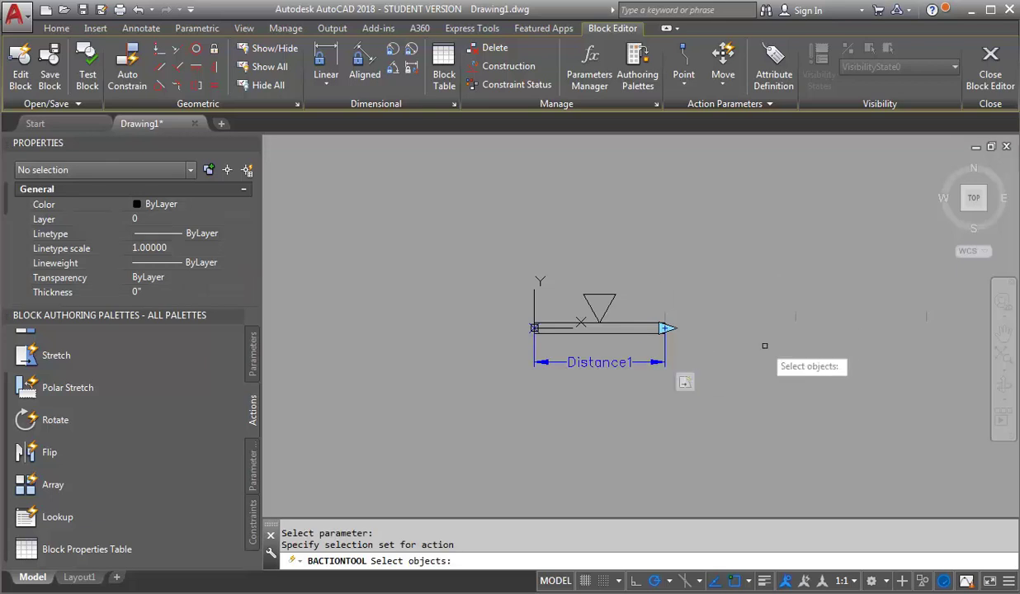
pyautogui.click(629, 284)
pyautogui.click(590, 301)
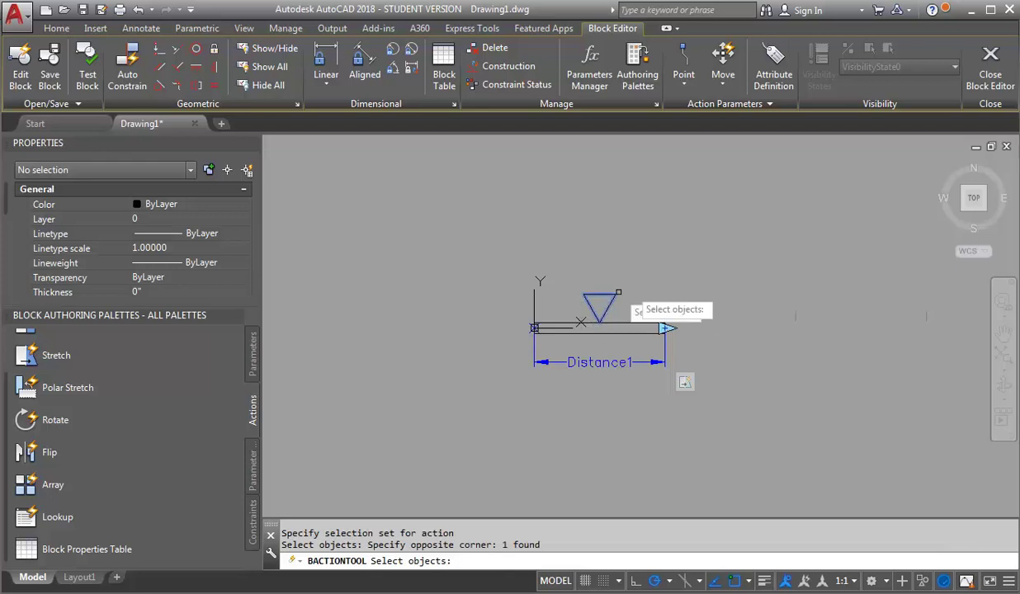
pyautogui.press('Return')
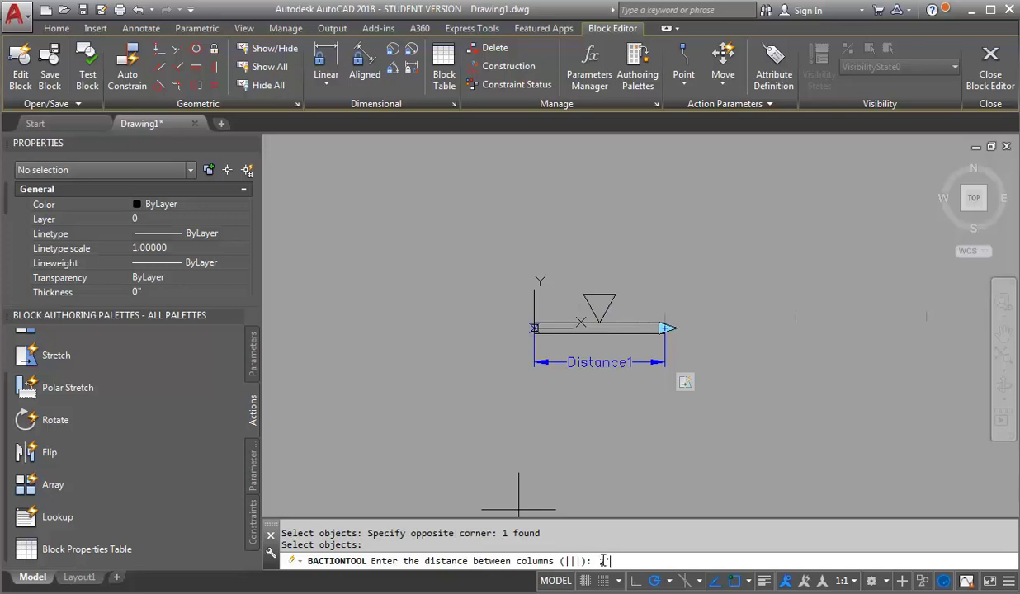
pyautogui.write("2'")
pyautogui.press('Return')
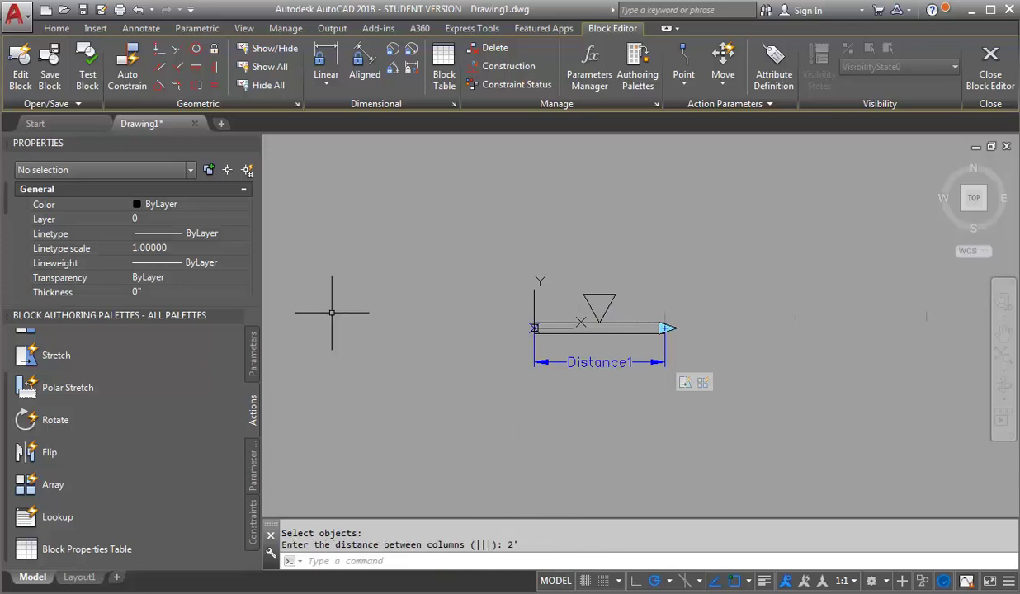
pyautogui.click(86, 74)
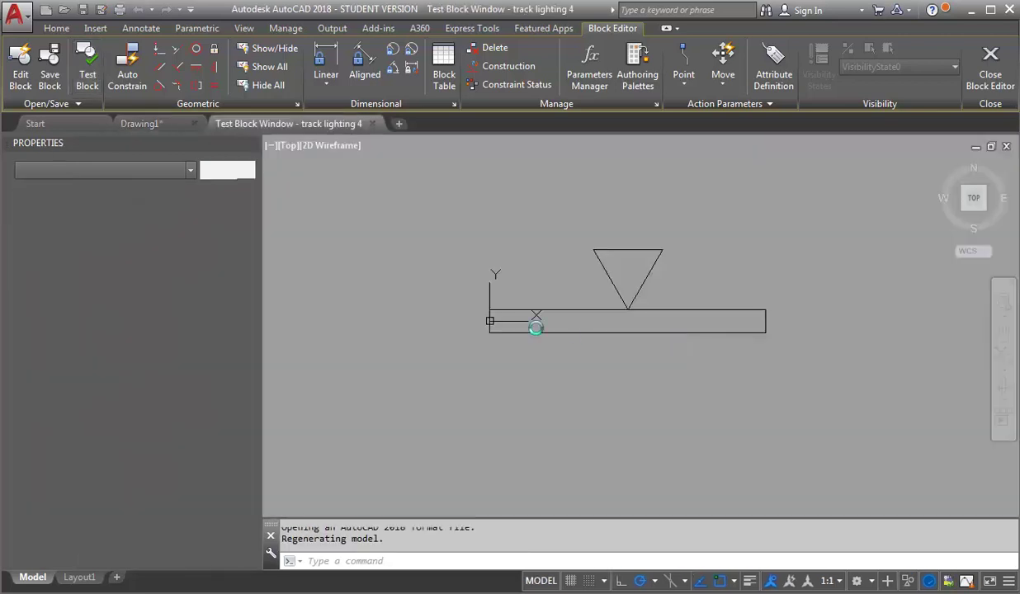
pyautogui.scroll(-2, 520, 334)
pyautogui.scroll(-2, 730, 334)
pyautogui.click(768, 287)
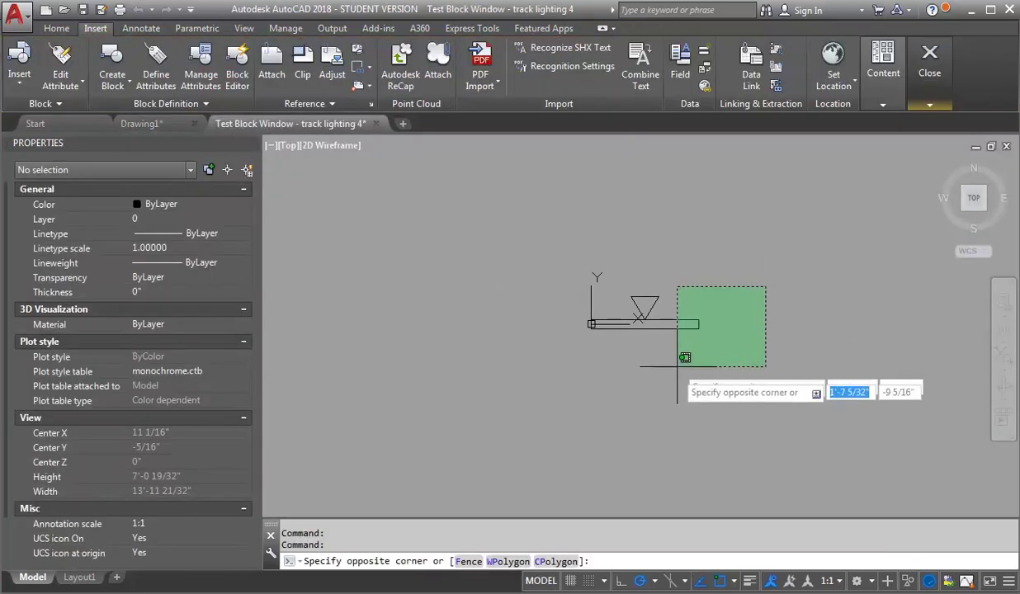
pyautogui.click(677, 376)
pyautogui.click(698, 323)
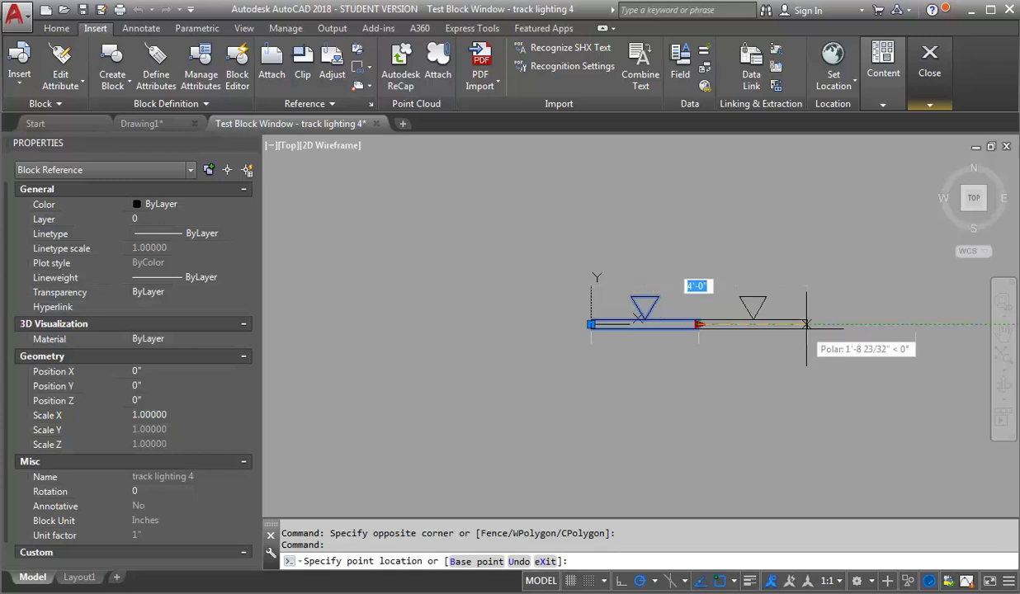
pyautogui.scroll(-2, 462, 326)
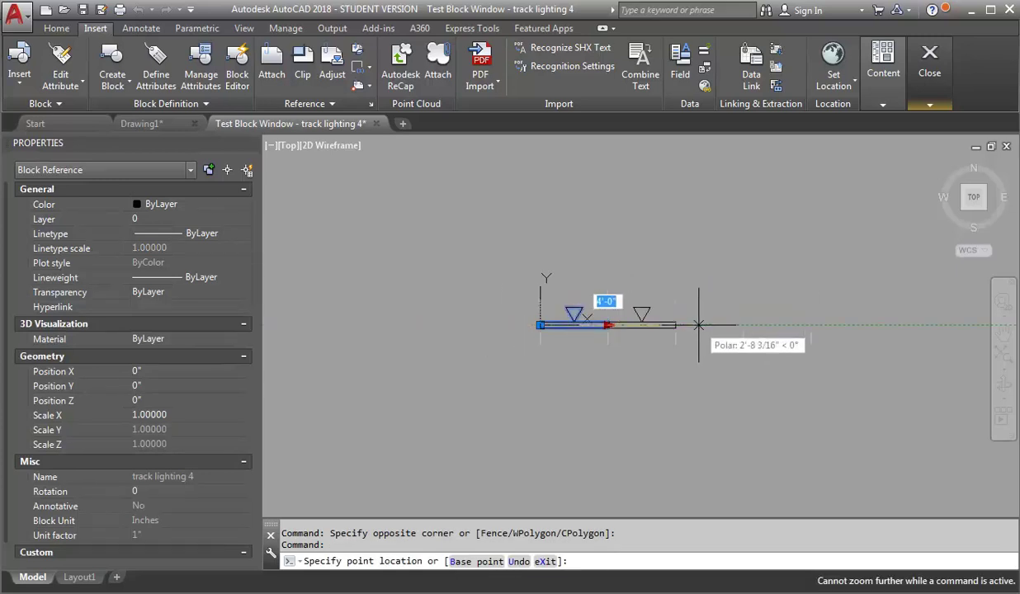
pyautogui.click(800, 334)
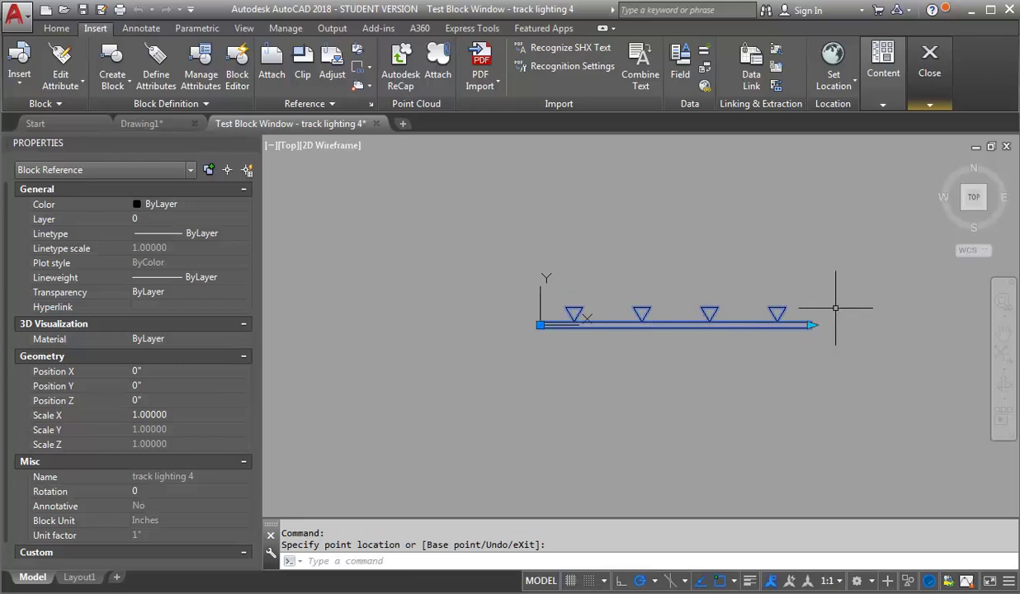
pyautogui.click(929, 105)
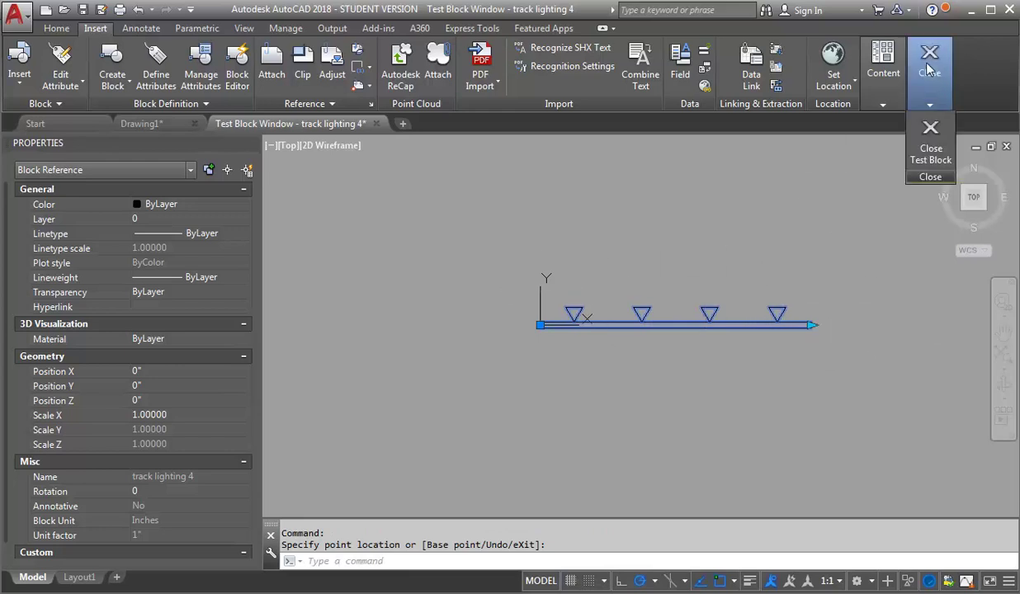
pyautogui.click(930, 150)
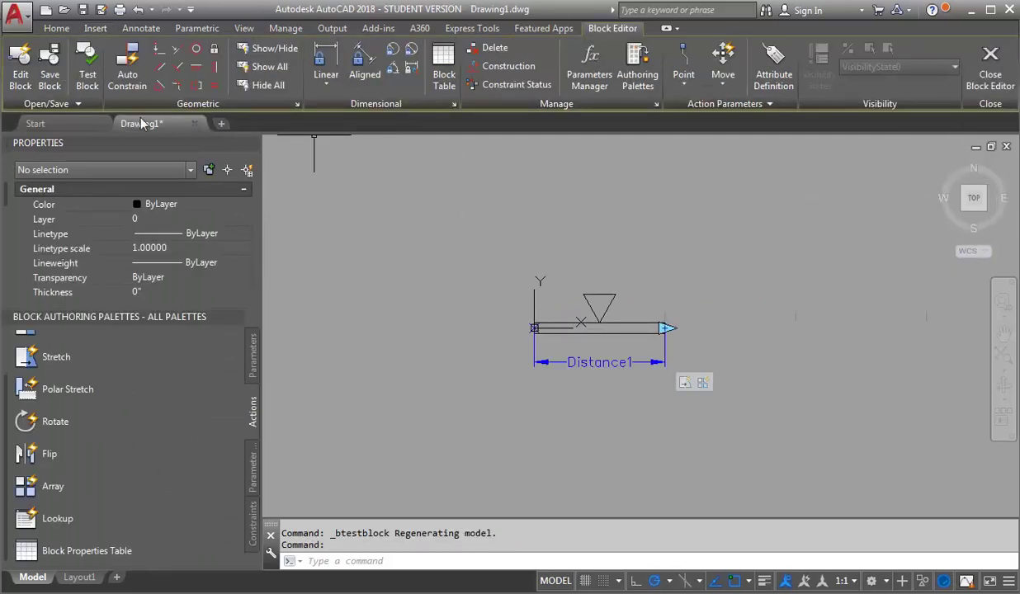
# Save the track lighting 4 block definition and display the Parameter Sets list.
pyautogui.click(56, 59)
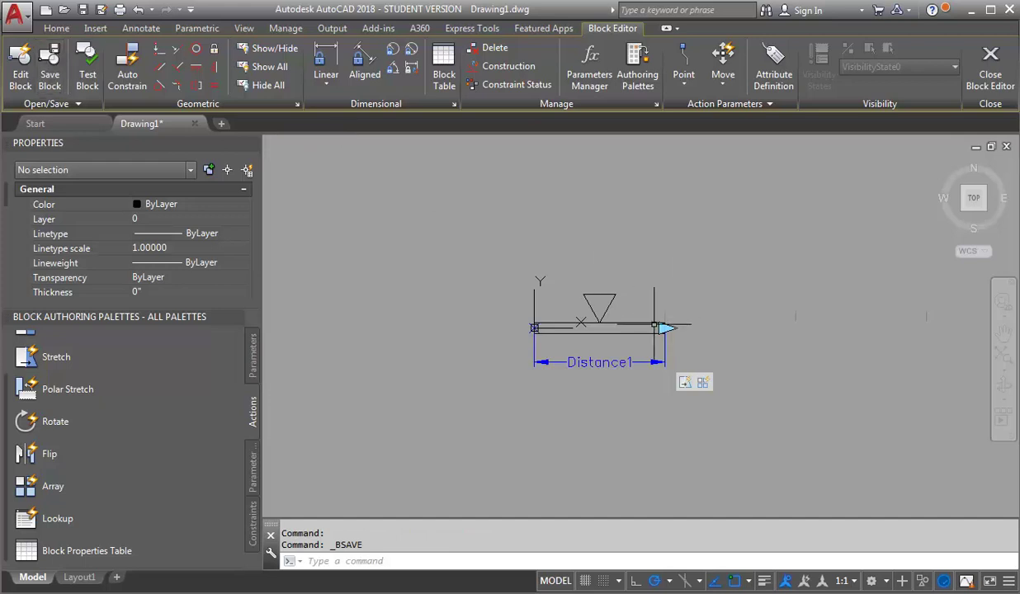
pyautogui.scroll(5, 624, 351)
pyautogui.scroll(-2, 622, 353)
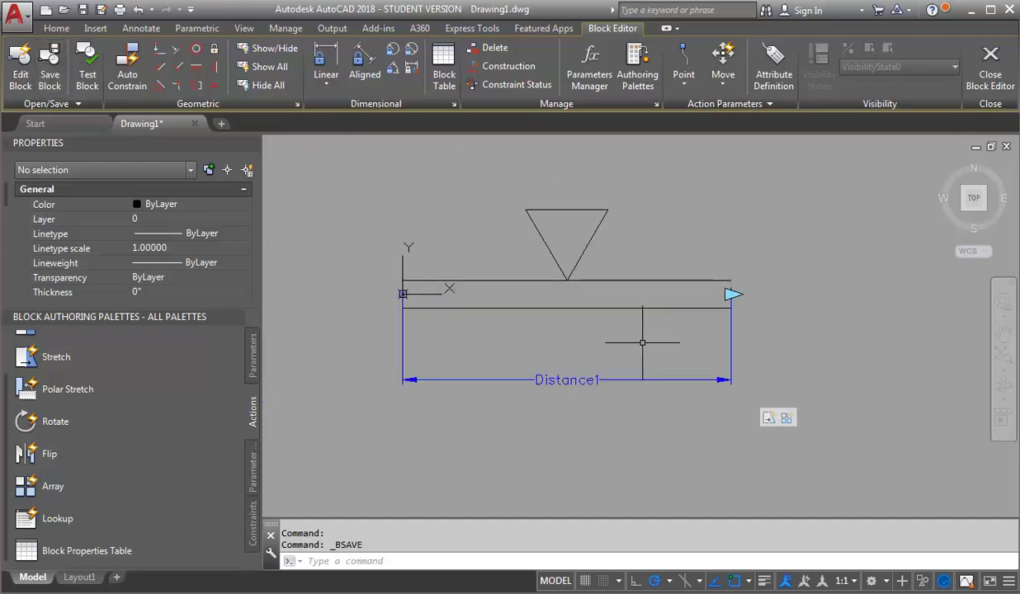
pyautogui.click(255, 465)
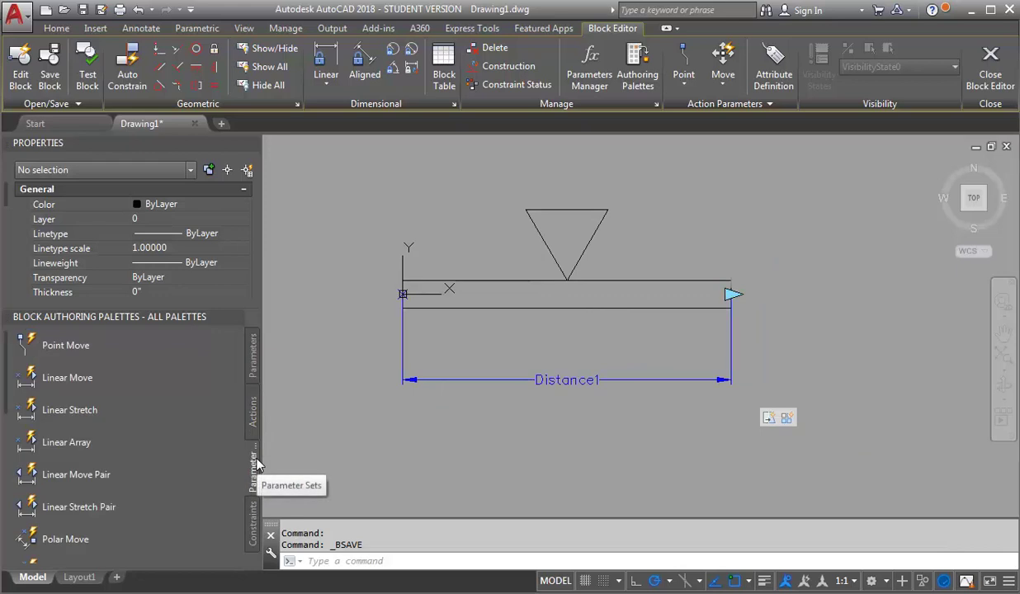
pyautogui.moveTo(6, 353); pyautogui.dragTo(7, 479)
# Add a Flip parameter along the track from its left end to its right end.
pyautogui.click(41, 515)
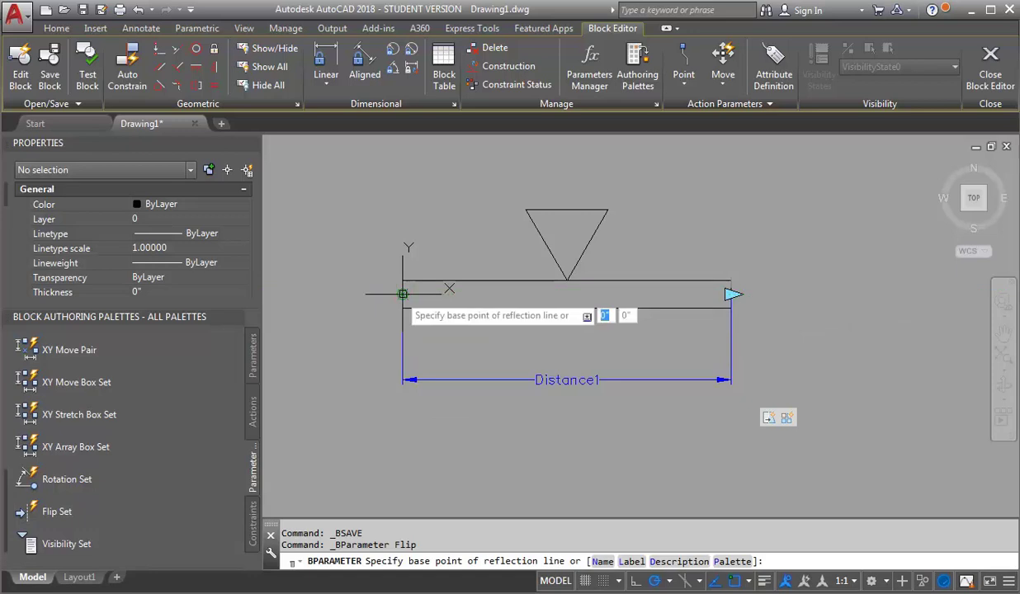
pyautogui.click(403, 294)
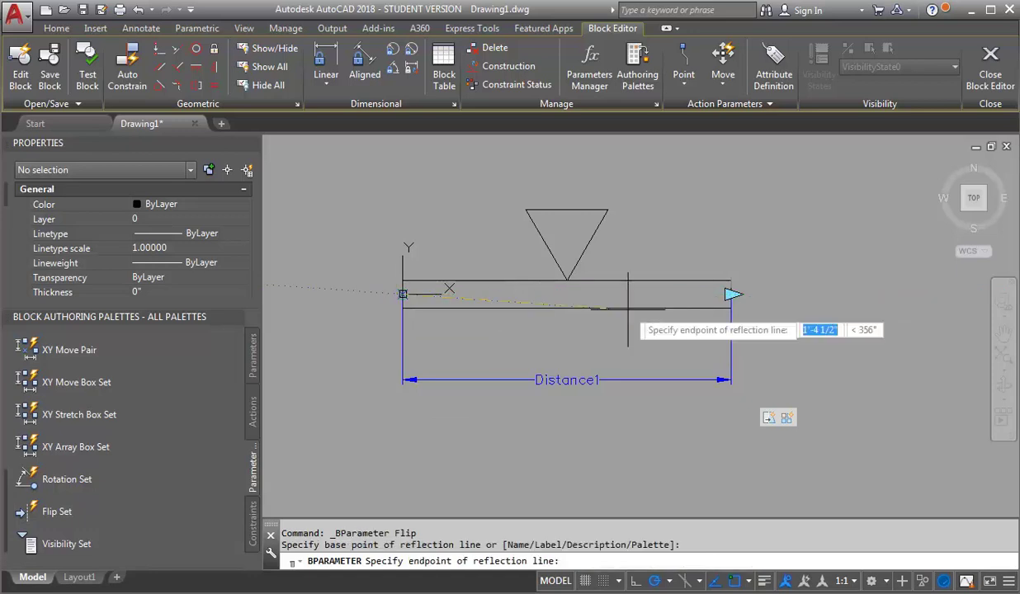
pyautogui.click(732, 294)
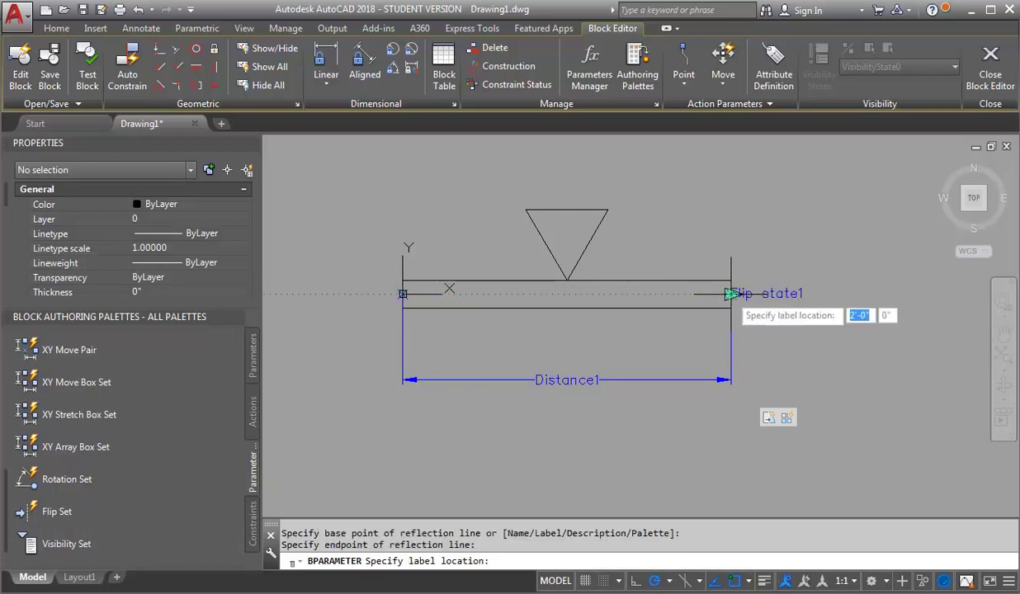
pyautogui.click(783, 293)
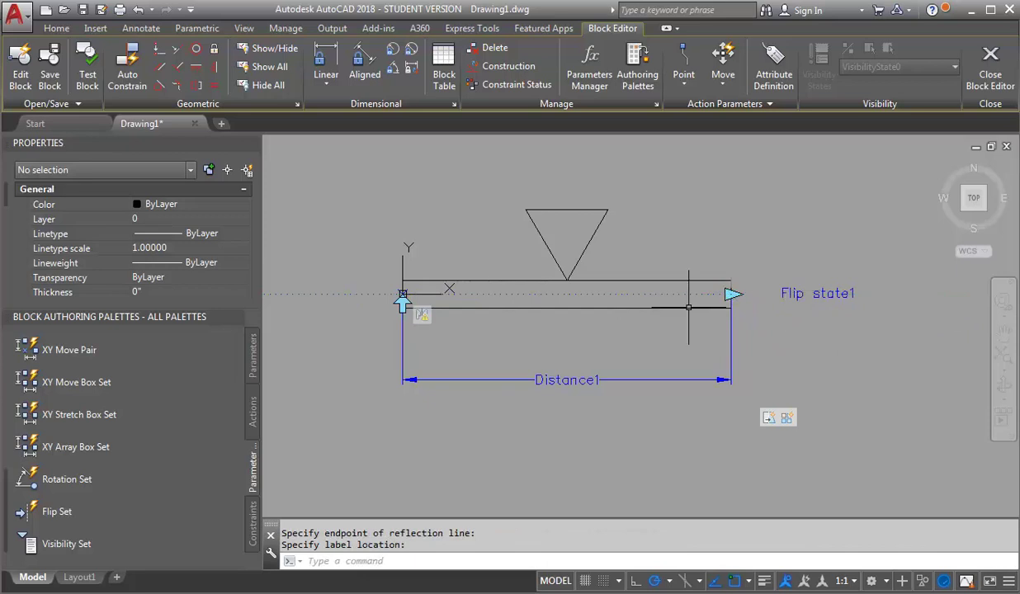
# Give the Flip action a new selection set of all seven block objects, then test the block.
pyautogui.rightClick(422, 316)
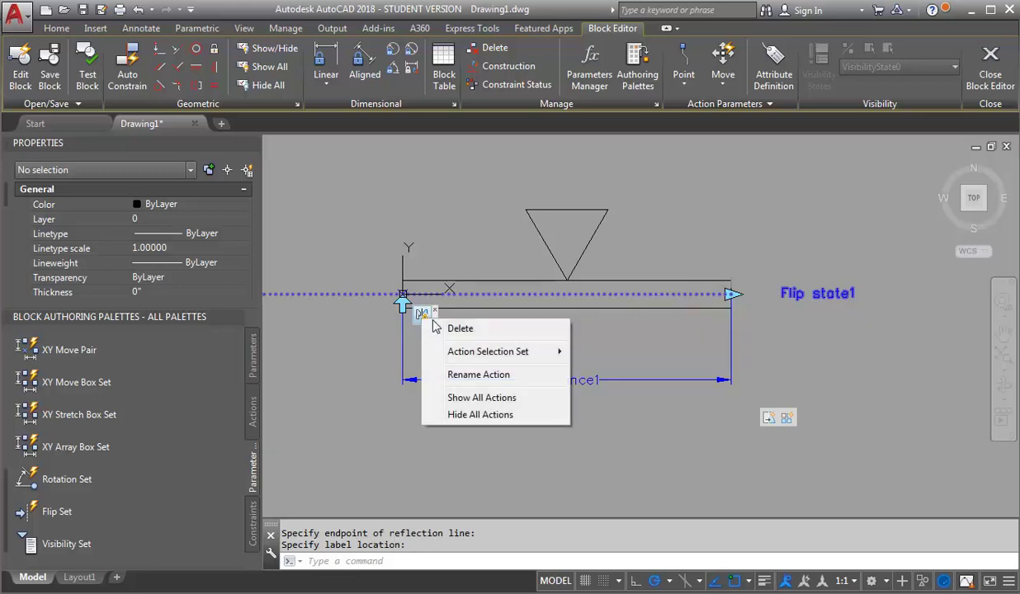
pyautogui.moveTo(493, 357)
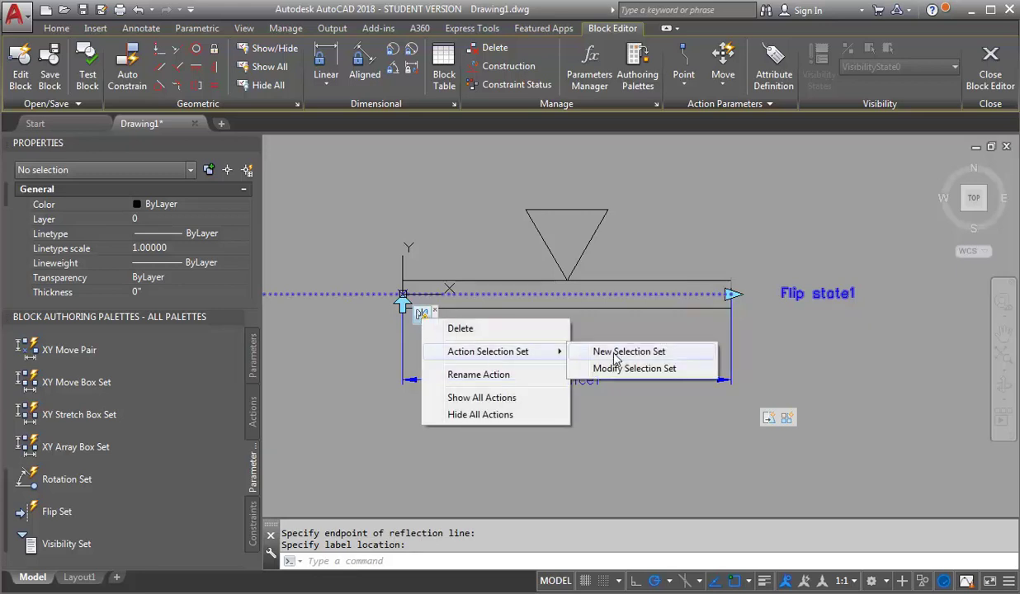
pyautogui.click(614, 357)
pyautogui.scroll(-2, 617, 341)
pyautogui.click(435, 381)
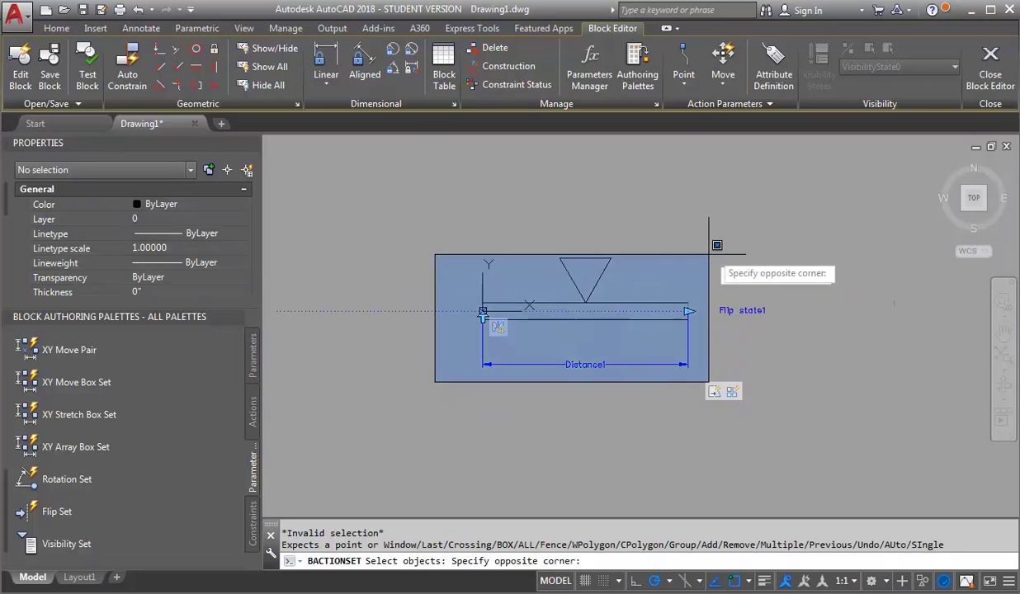
pyautogui.click(708, 255)
pyautogui.press('Return')
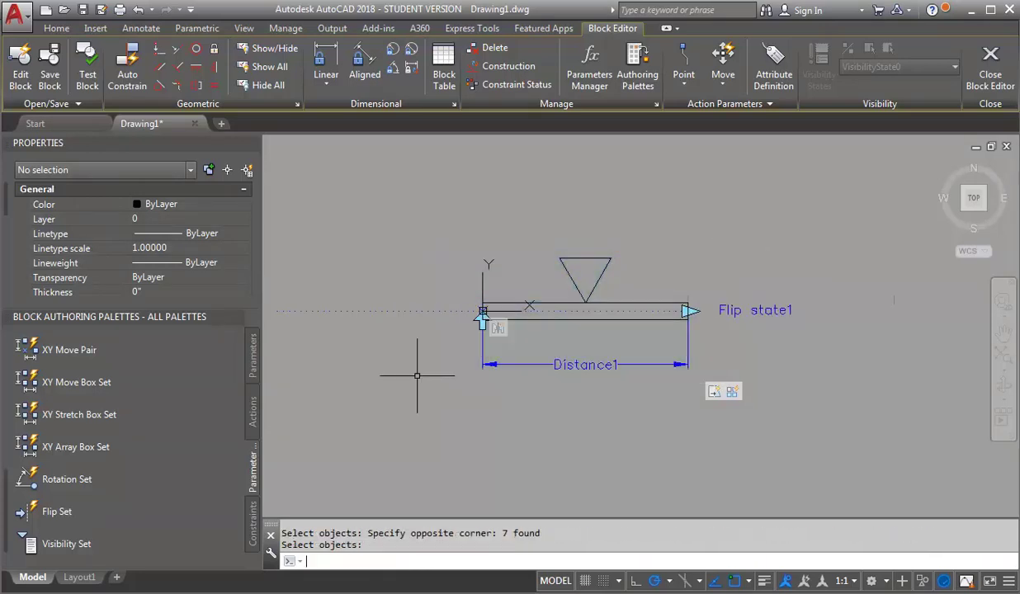
pyautogui.click(86, 62)
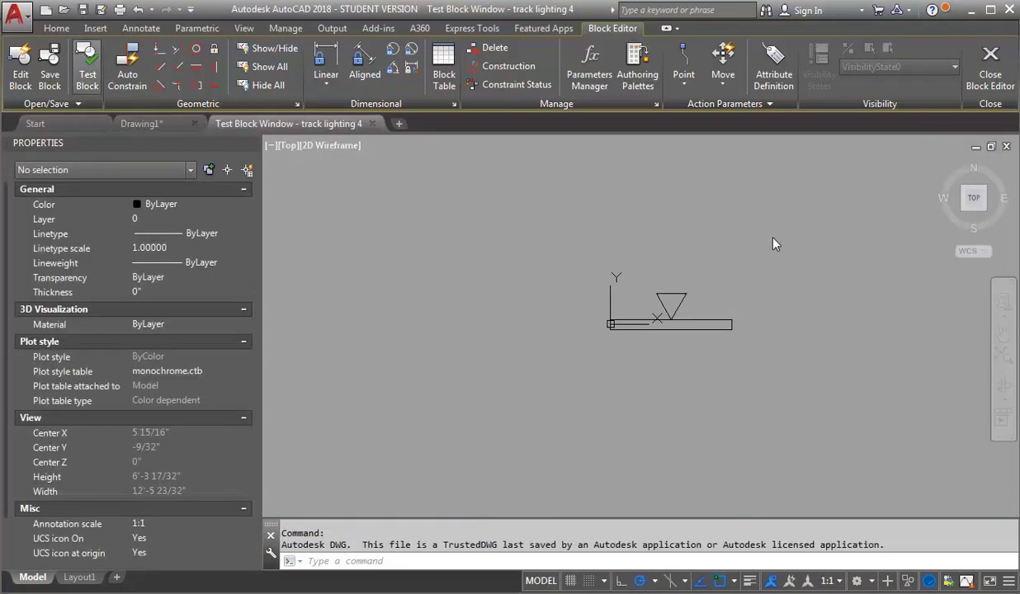
# Stretch the test block to two fixtures and flip them below the track.
pyautogui.click(759, 282)
pyautogui.click(706, 359)
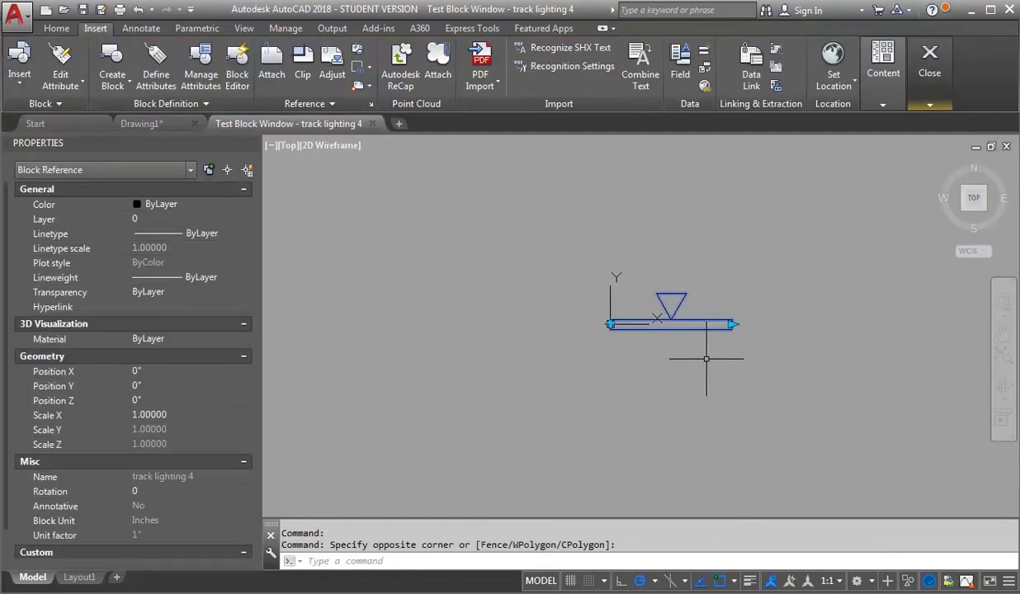
pyautogui.click(731, 323)
pyautogui.click(857, 324)
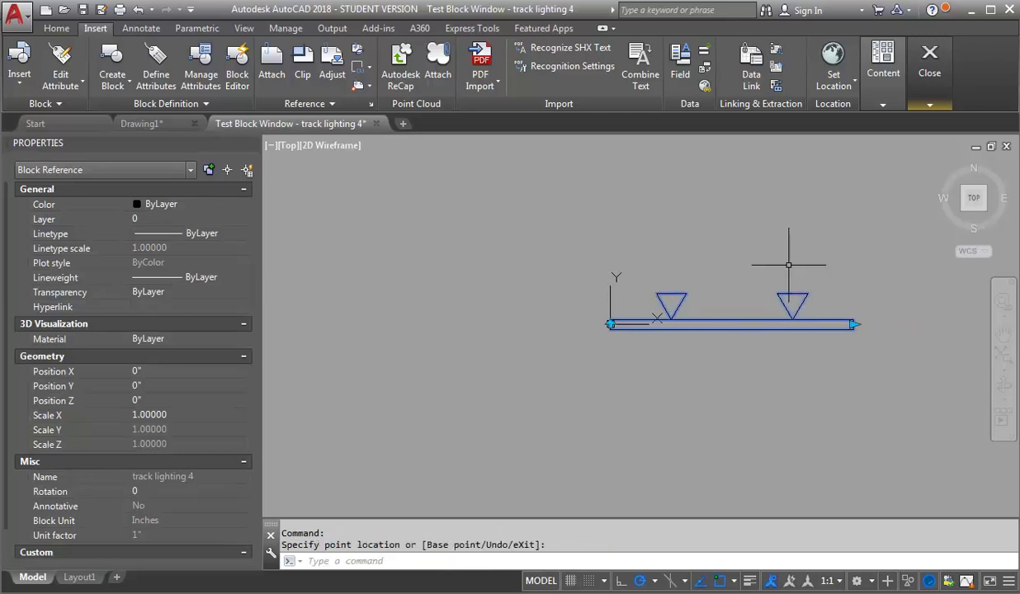
pyautogui.click(611, 324)
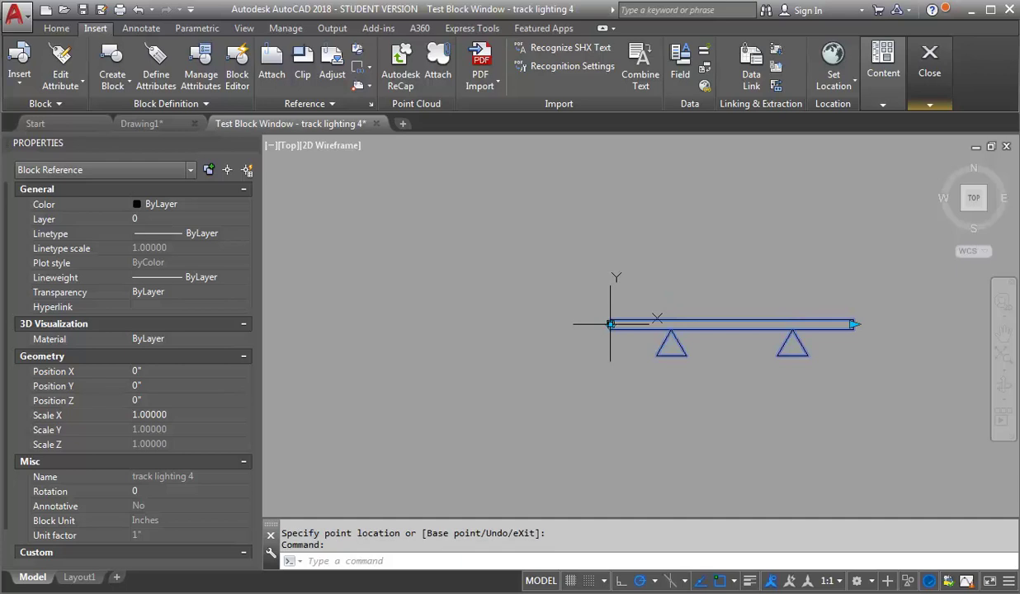
# Shorten the track back to one fixture and flip it above the track again.
pyautogui.click(854, 325)
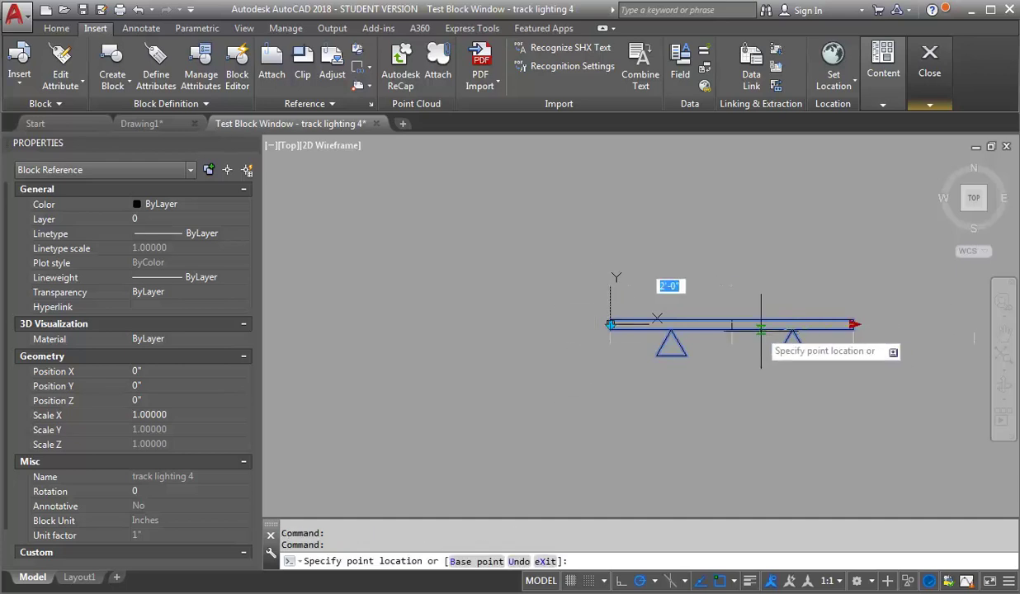
pyautogui.click(723, 325)
pyautogui.click(670, 332)
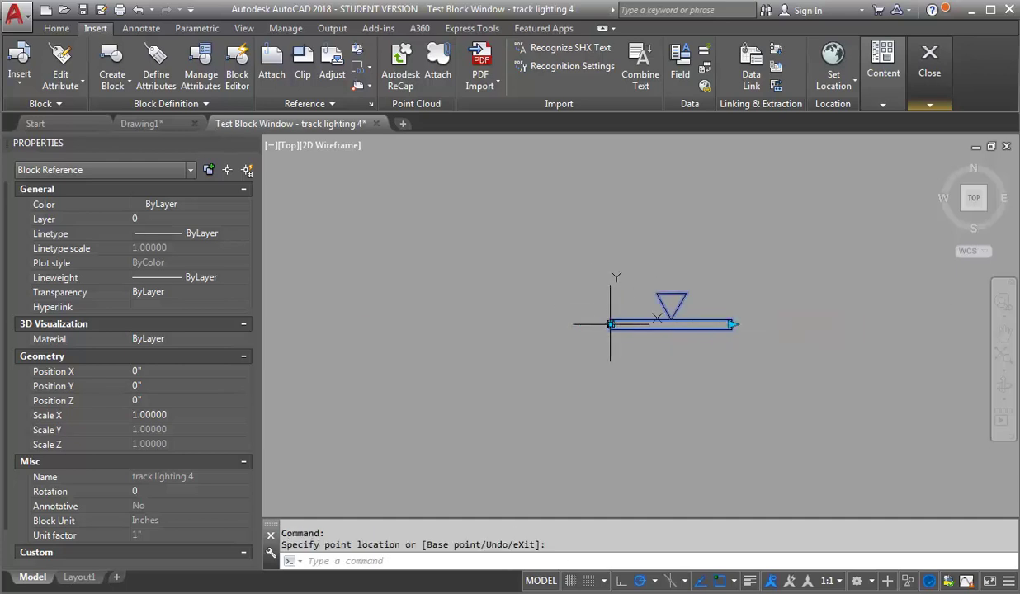
pyautogui.click(930, 103)
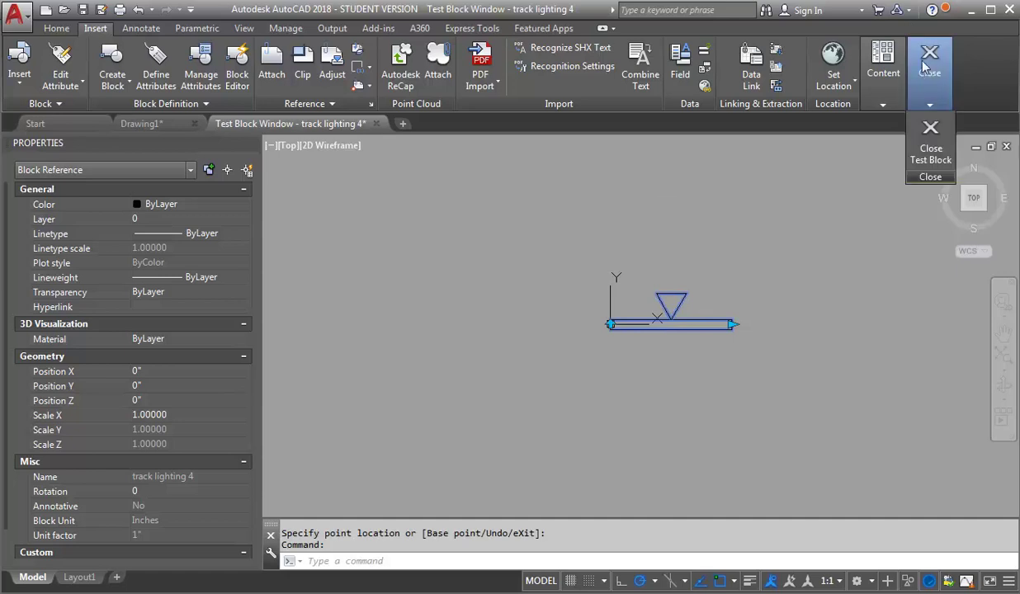
# Return to the Block Editor and place a Rotation Set base point at the track's left end.
pyautogui.click(930, 152)
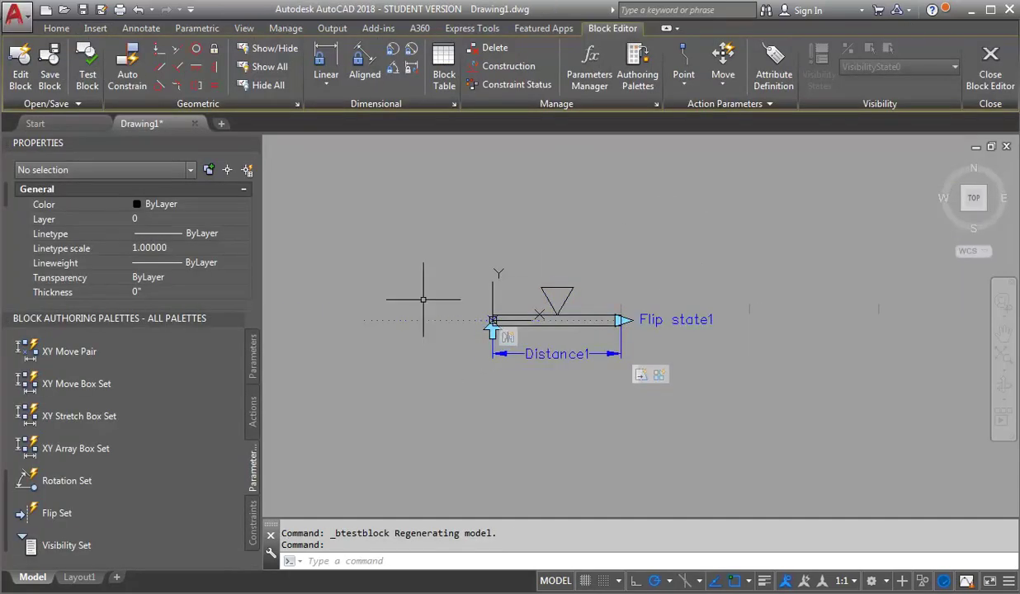
pyautogui.scroll(-1, 417, 305)
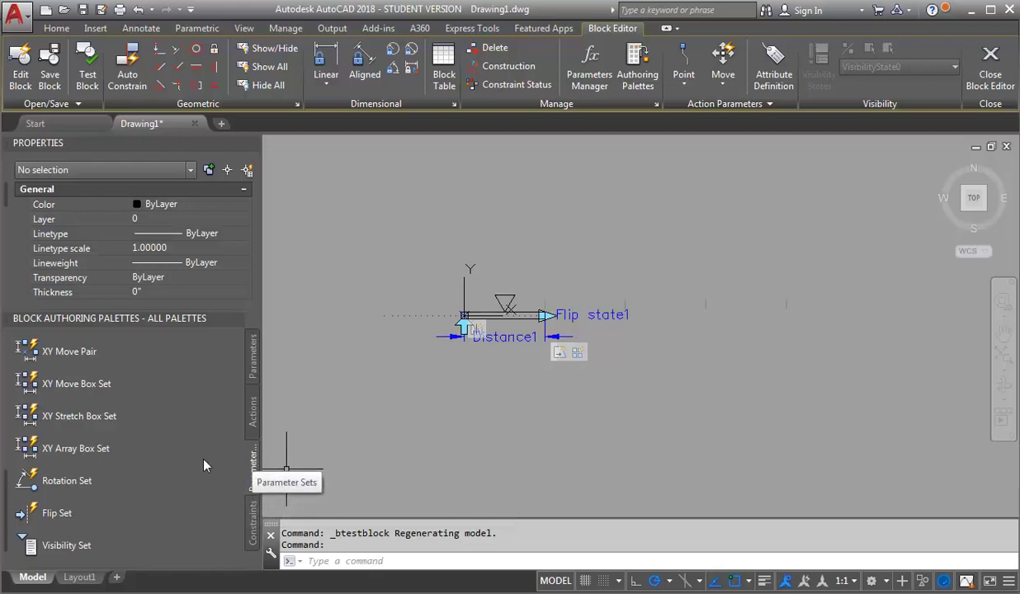
pyautogui.click(56, 490)
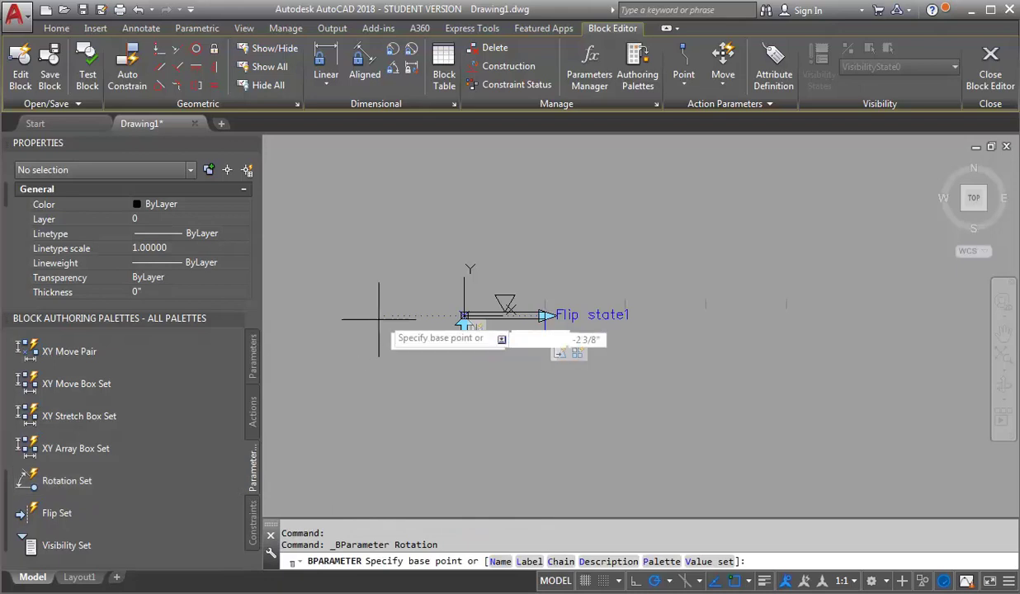
pyautogui.scroll(12, 429, 285)
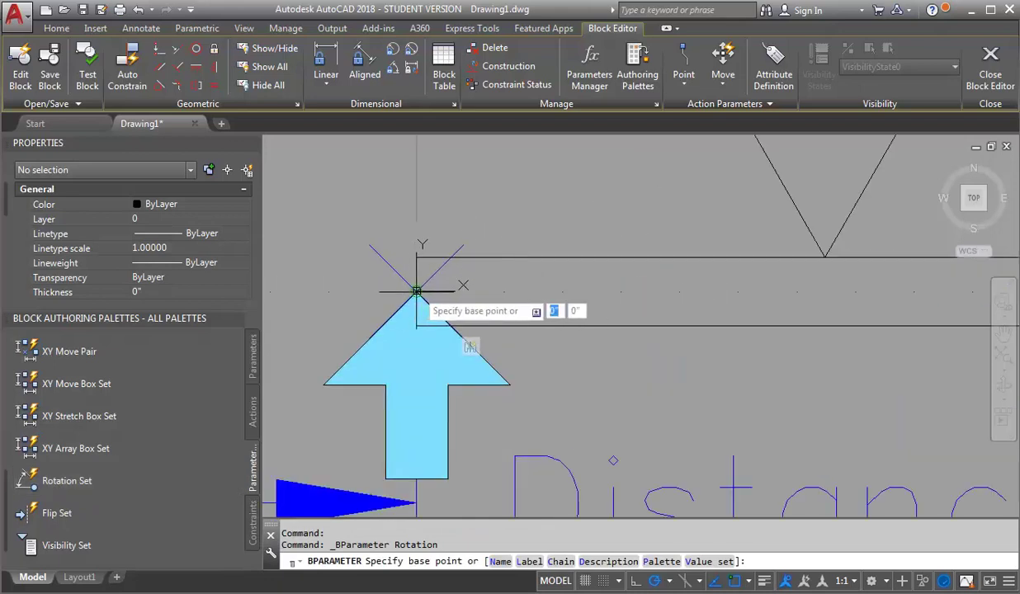
pyautogui.click(417, 290)
# Set the rotation parameter's radius to 9' and default angle to 360°.
pyautogui.scroll(-6, 417, 291)
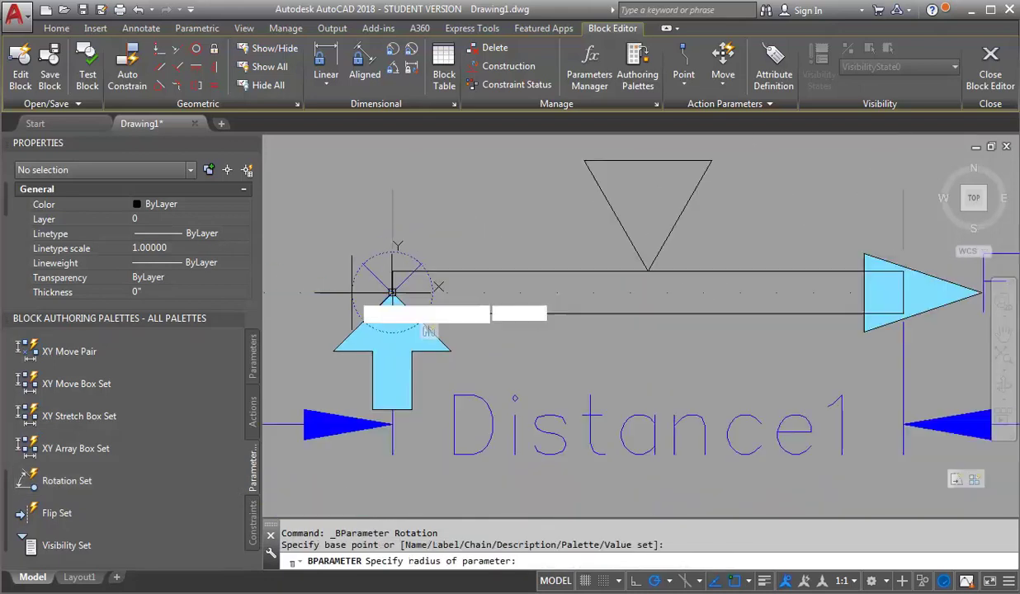
pyautogui.scroll(-3, 346, 299)
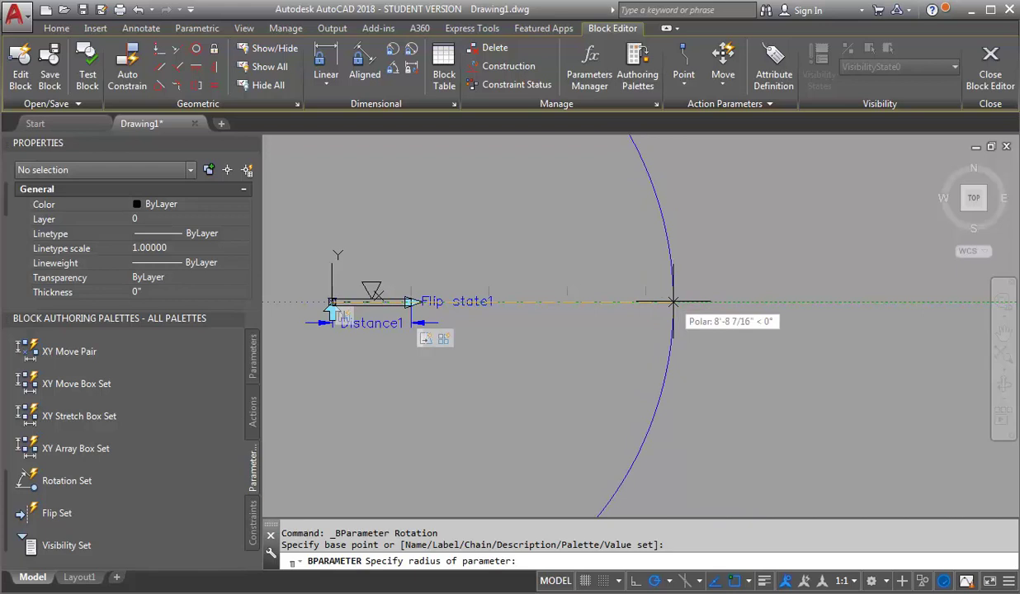
pyautogui.write('9')
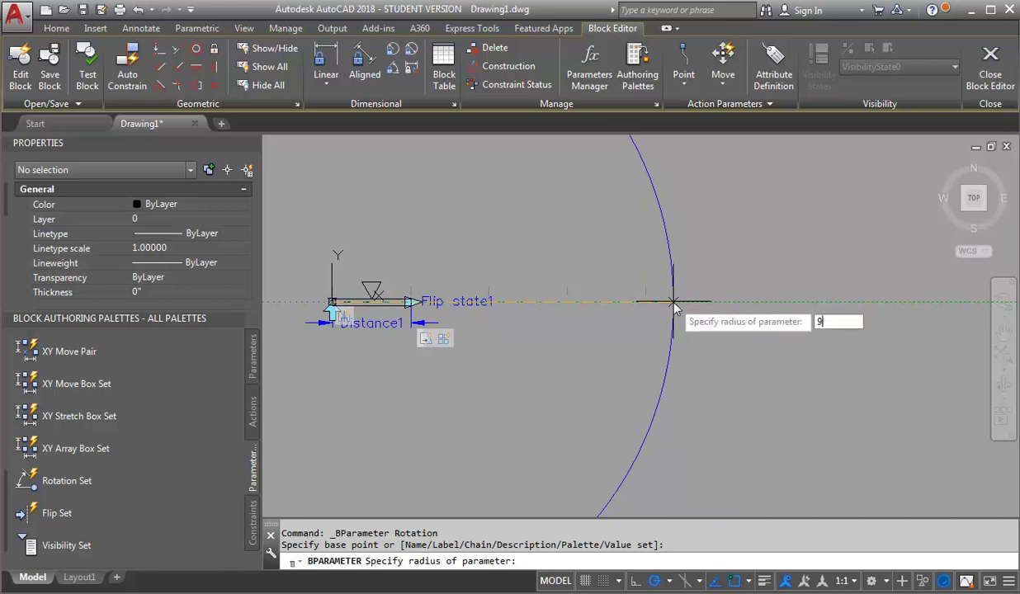
pyautogui.write("'")
pyautogui.press('Return')
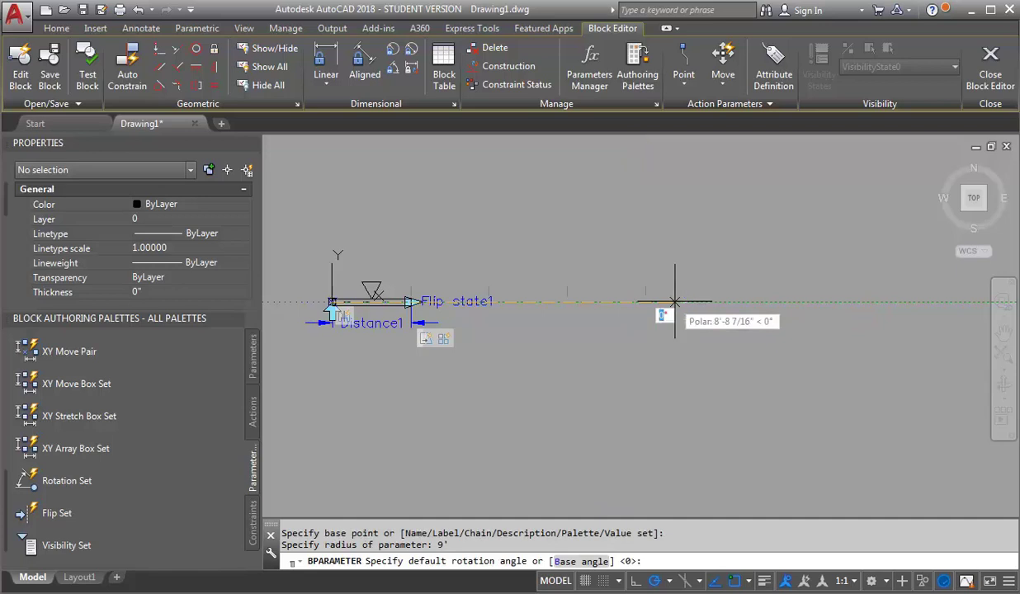
pyautogui.write('3')
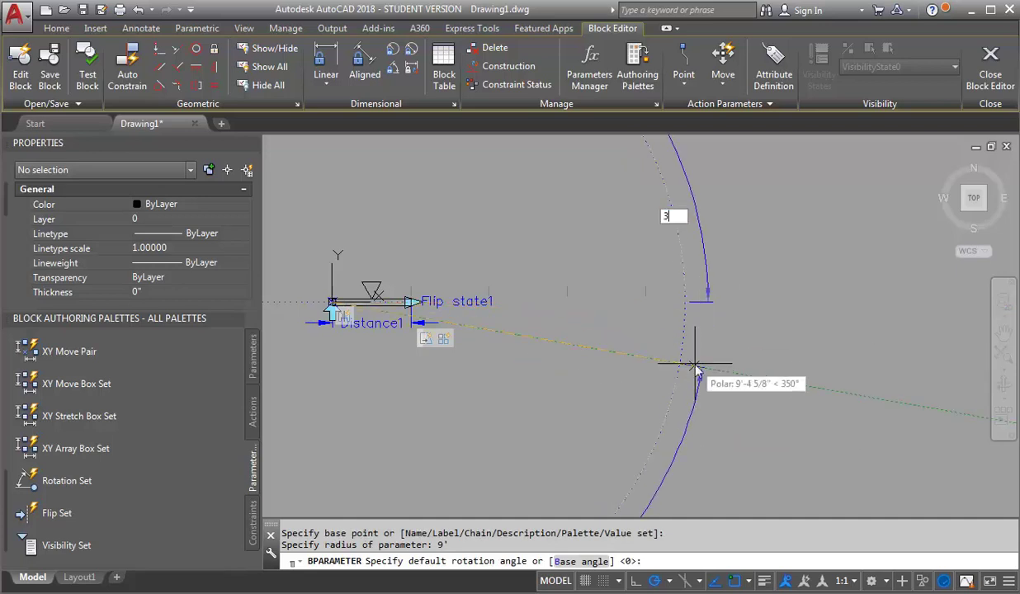
pyautogui.write('6')
pyautogui.press('Return')
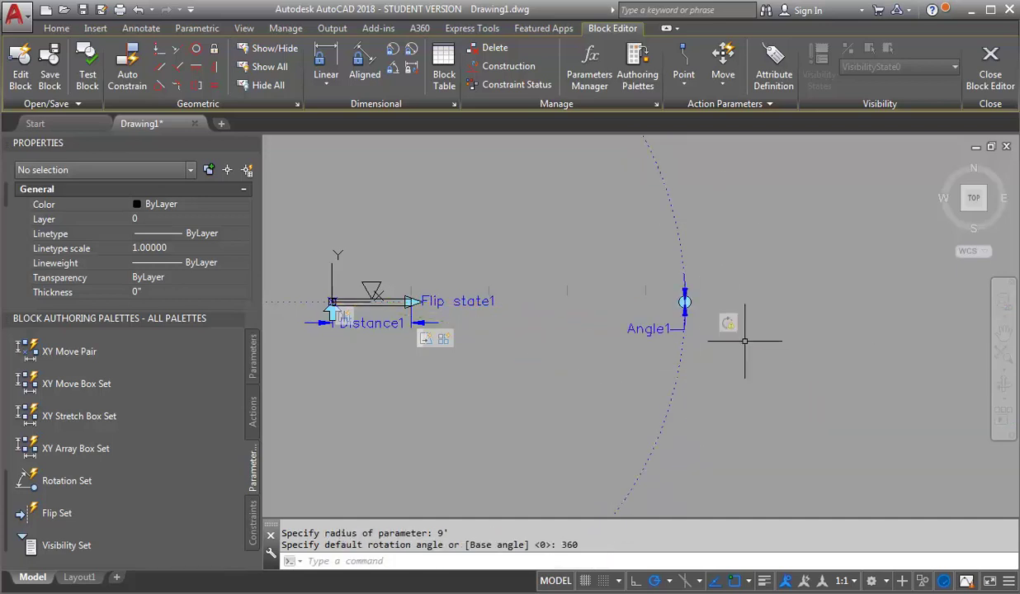
pyautogui.scroll(-2, 783, 334)
pyautogui.scroll(-2, 771, 336)
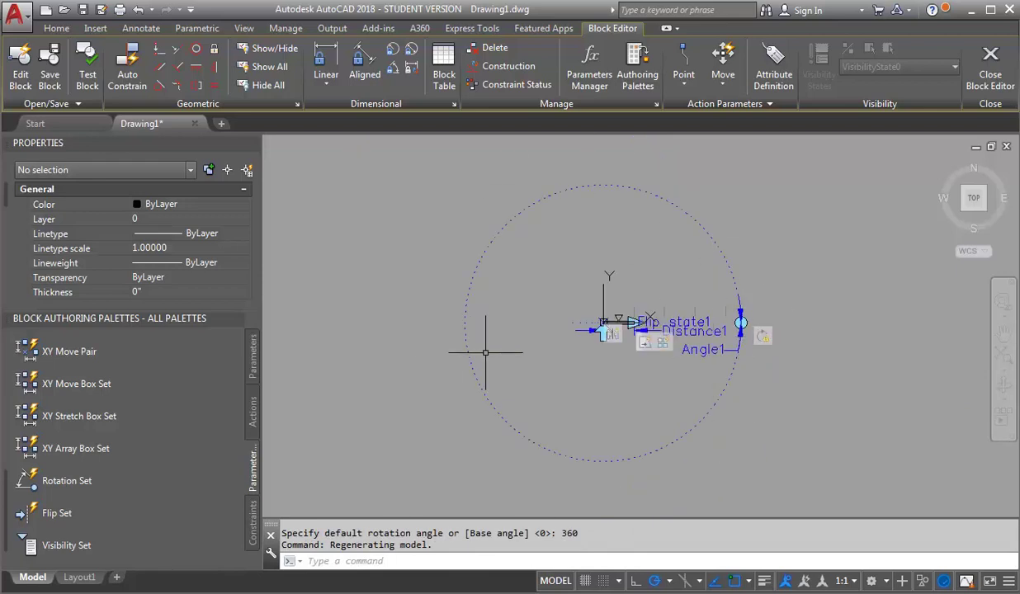
# Start a new Rotation action selection set with the fixture triangle, track line and cross parameter.
pyautogui.rightClick(765, 342)
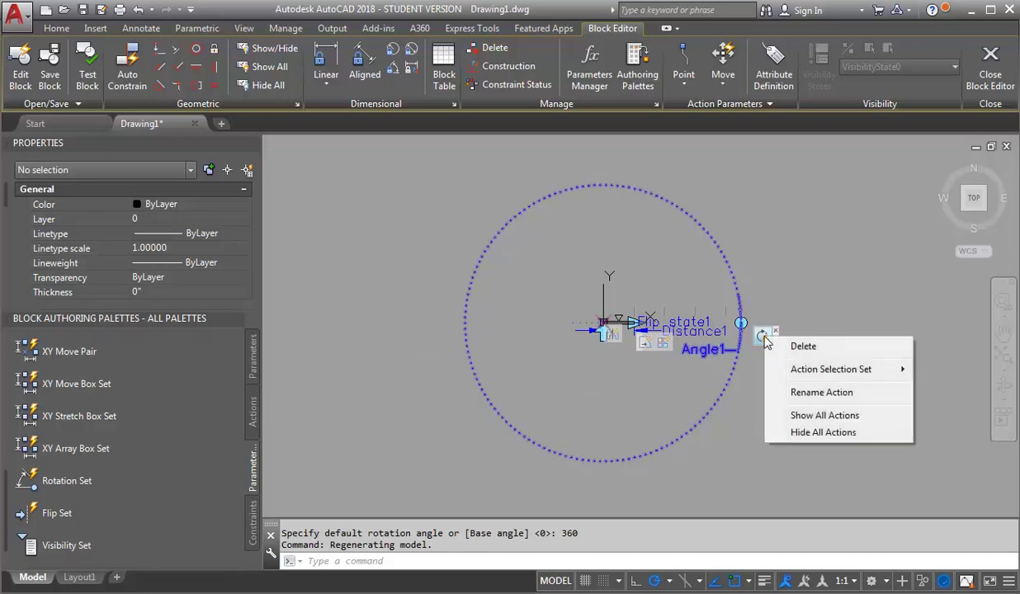
pyautogui.moveTo(806, 377)
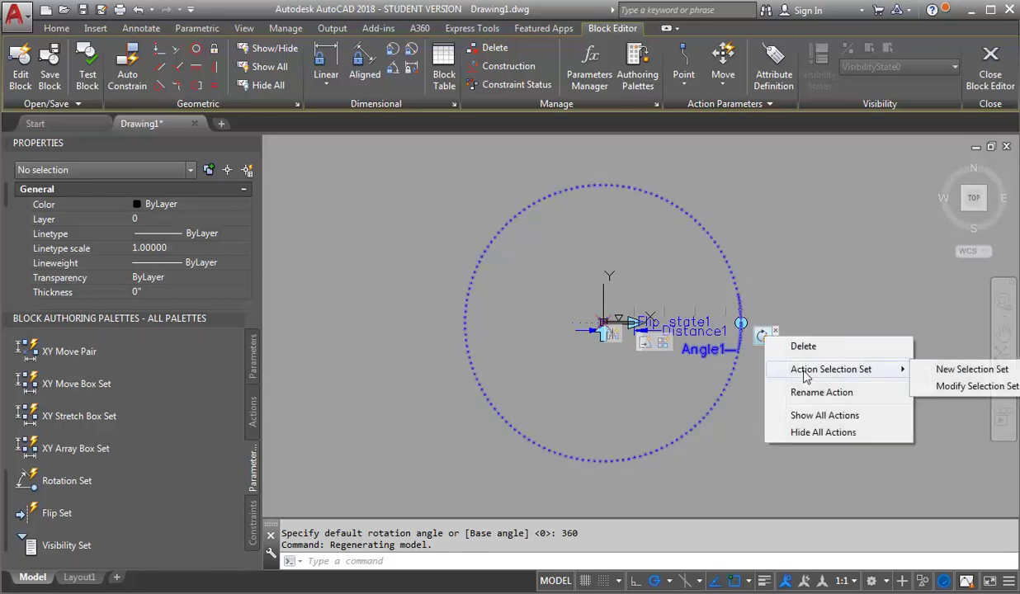
pyautogui.click(955, 370)
pyautogui.scroll(5, 631, 328)
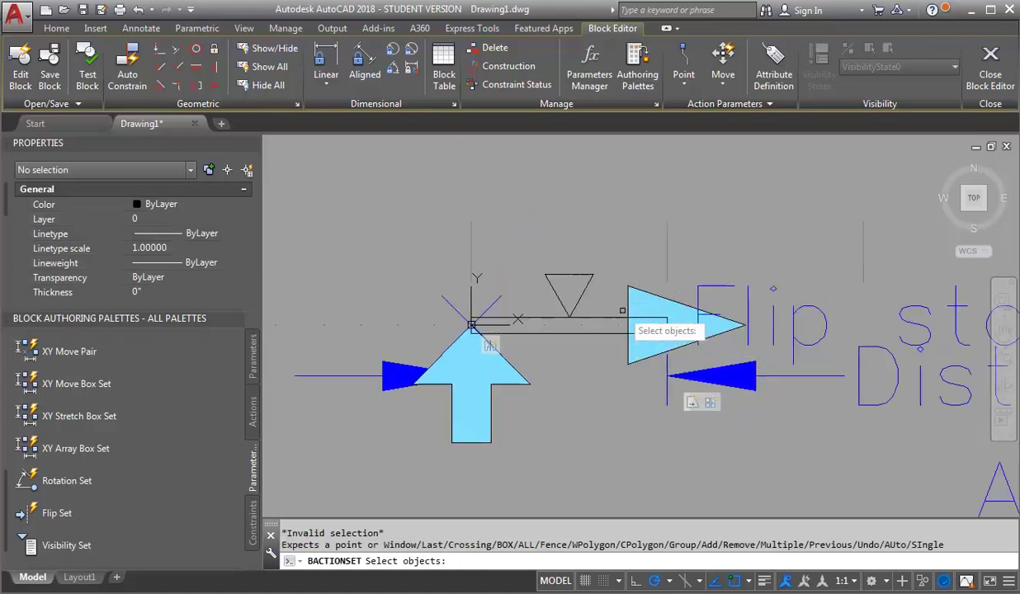
pyautogui.click(602, 257)
pyautogui.click(508, 279)
pyautogui.click(590, 319)
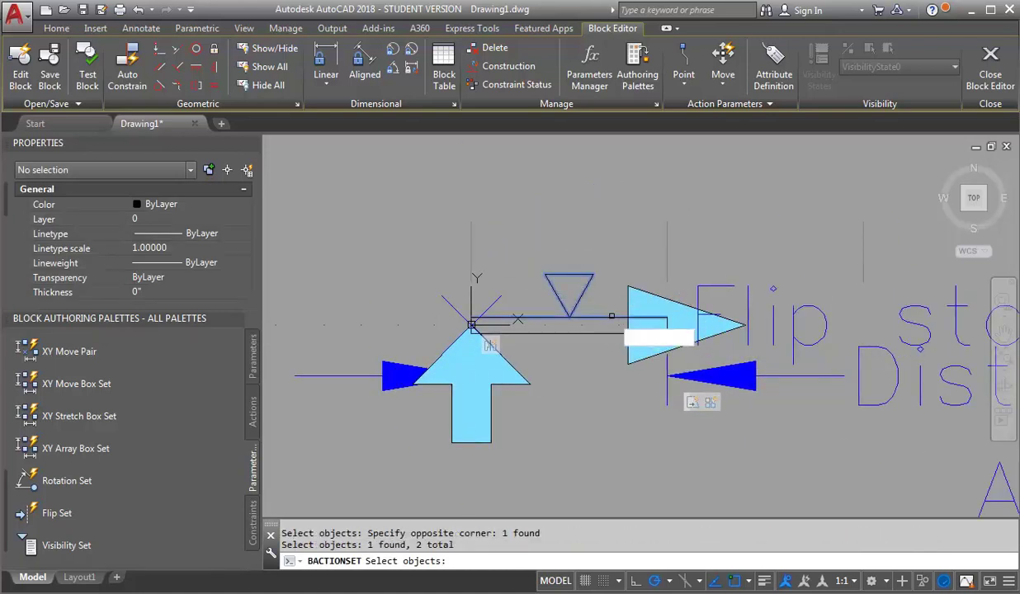
pyautogui.click(611, 334)
pyautogui.scroll(4, 660, 330)
pyautogui.click(694, 319)
pyautogui.scroll(-5, 660, 338)
# Add the remaining objects to reach six in the rotation set, then test the block.
pyautogui.click(636, 382)
pyautogui.click(678, 283)
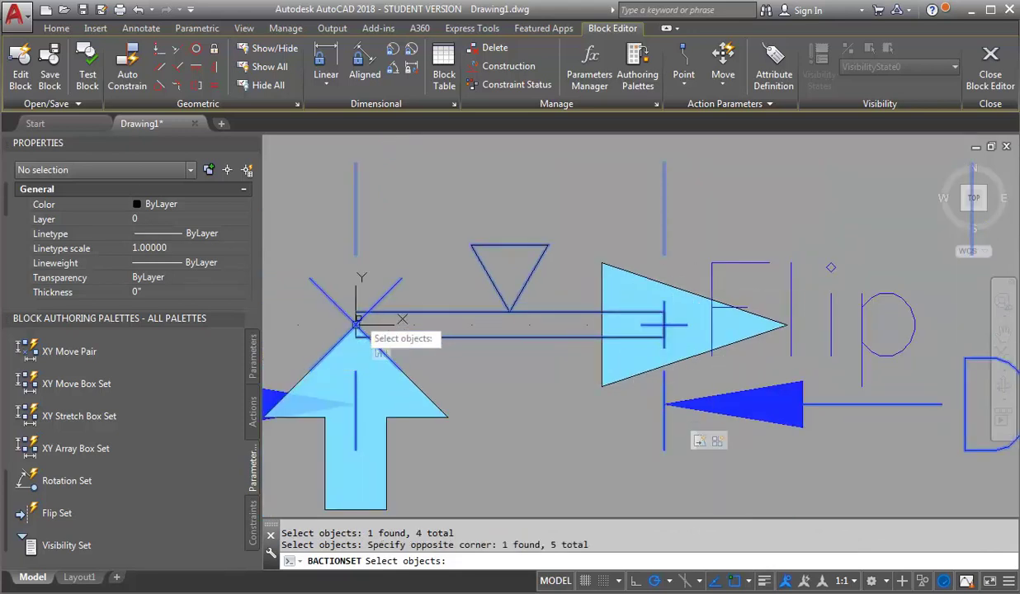
pyautogui.click(357, 316)
pyautogui.scroll(-6, 413, 309)
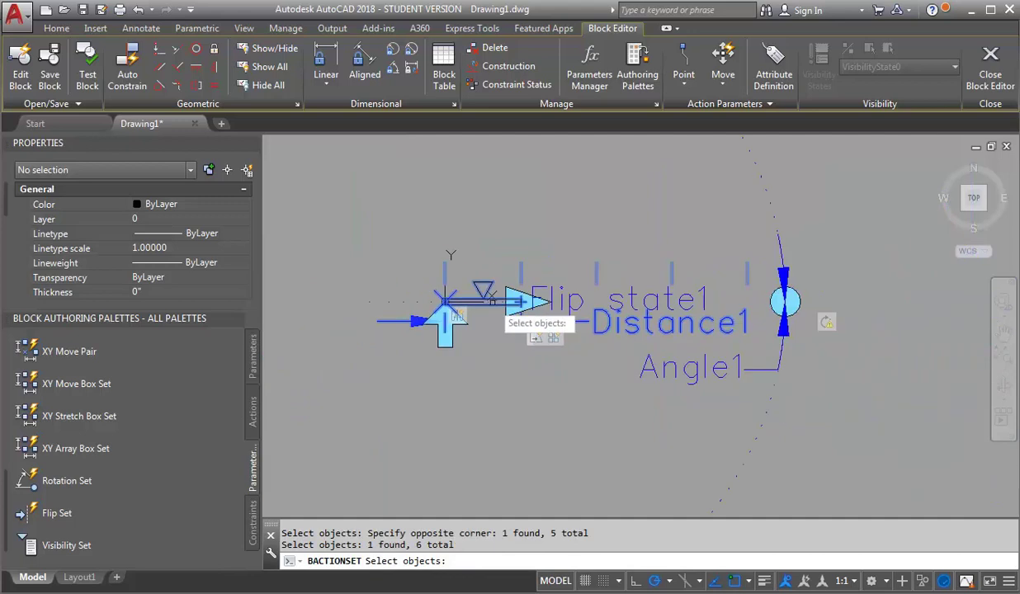
pyautogui.scroll(6, 528, 317)
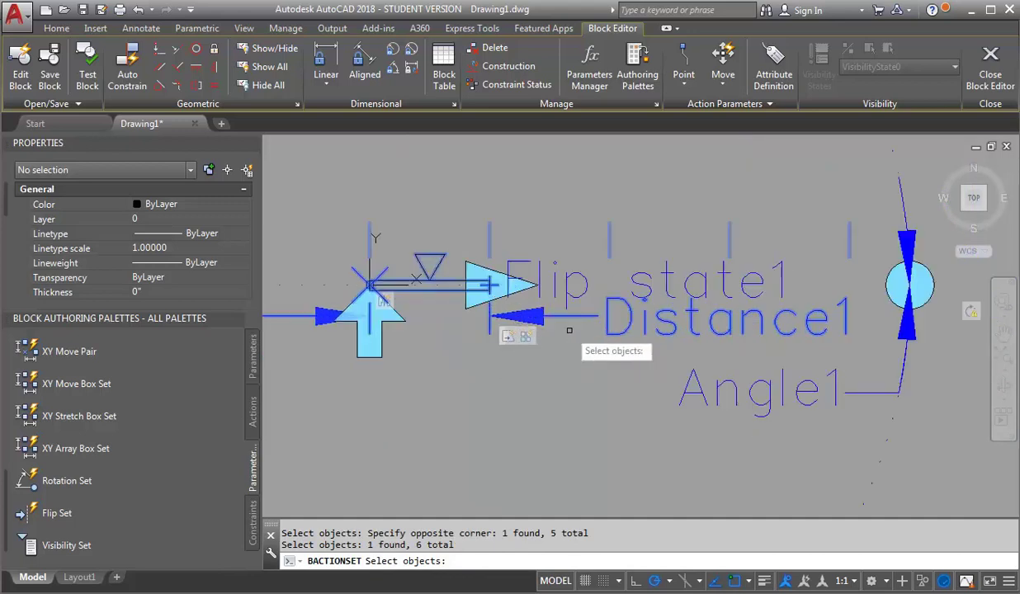
pyautogui.click(556, 282)
pyautogui.click(670, 289)
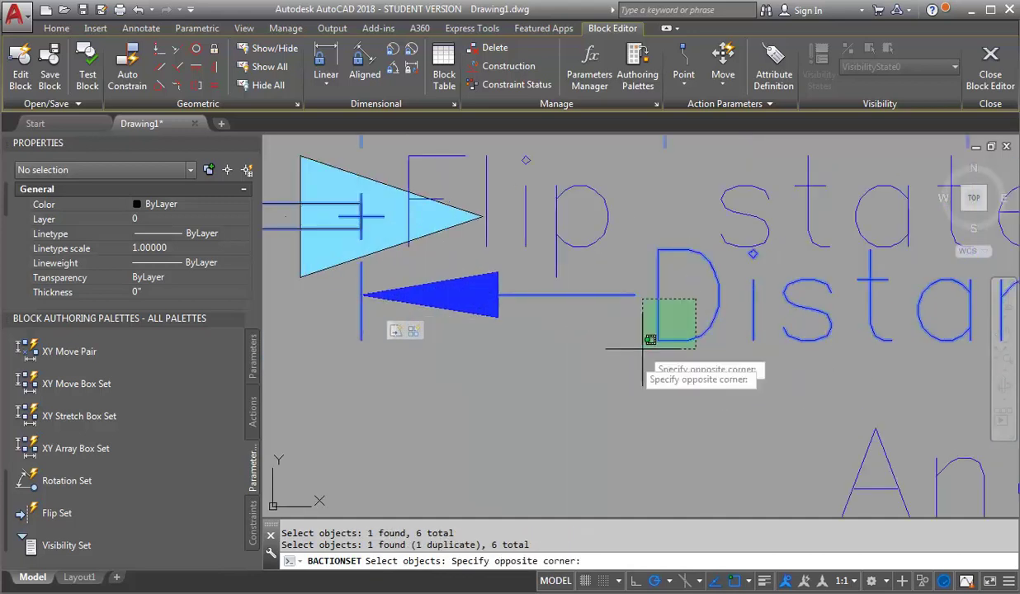
pyautogui.click(610, 336)
pyautogui.click(375, 274)
pyautogui.click(366, 307)
pyautogui.scroll(-6, 410, 332)
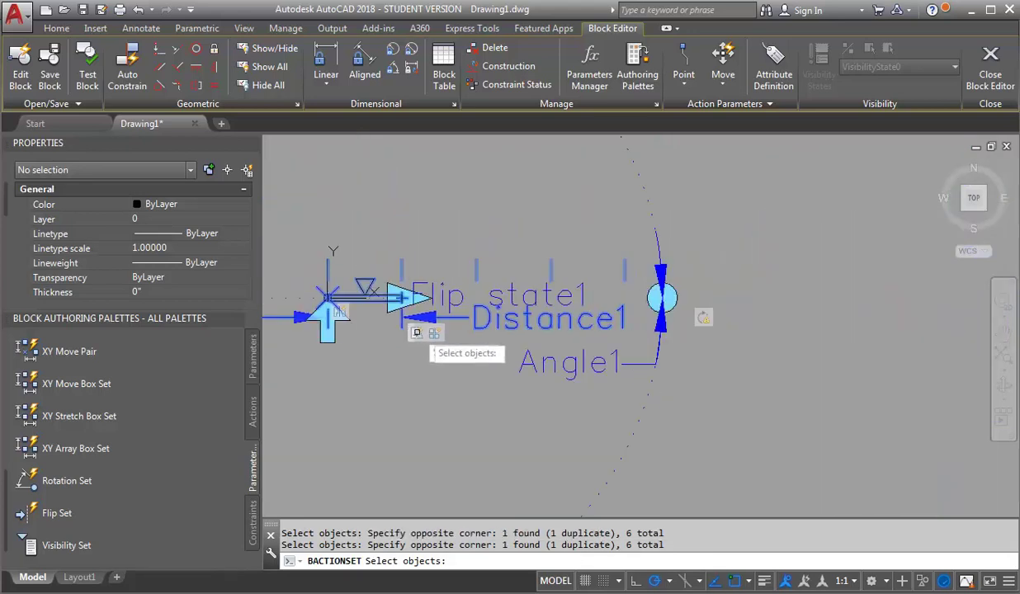
pyautogui.press('Return')
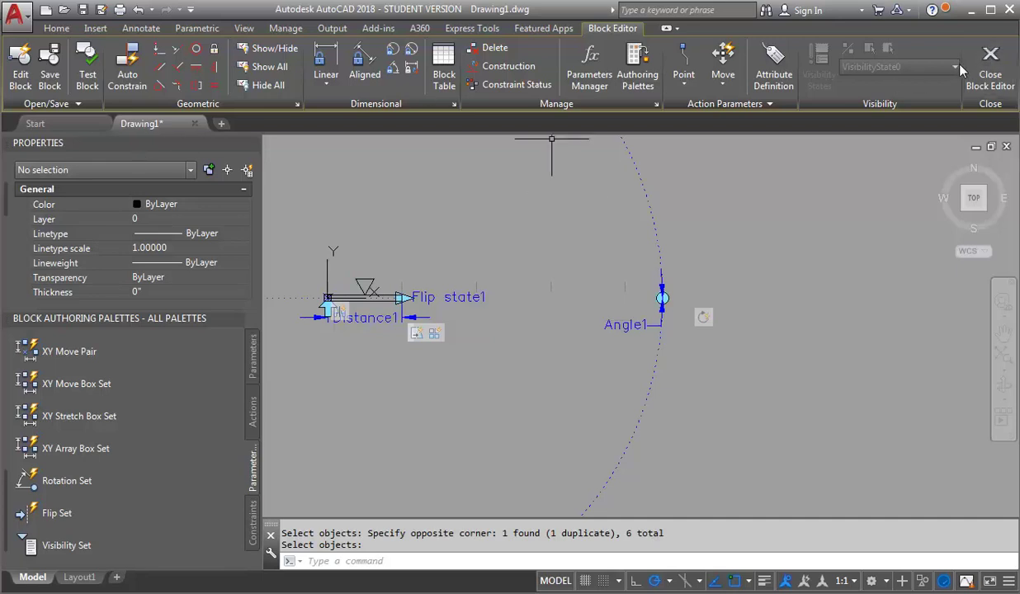
pyautogui.click(88, 74)
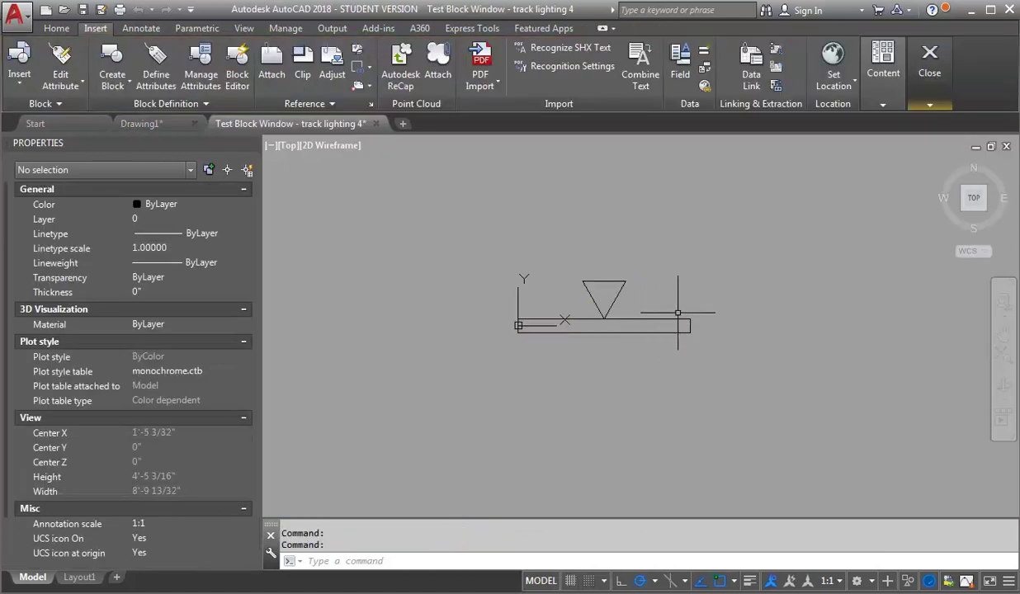
# Select the test block and rotate the track 180 degrees from its end grip.
pyautogui.click(675, 319)
pyautogui.scroll(-3, 392, 303)
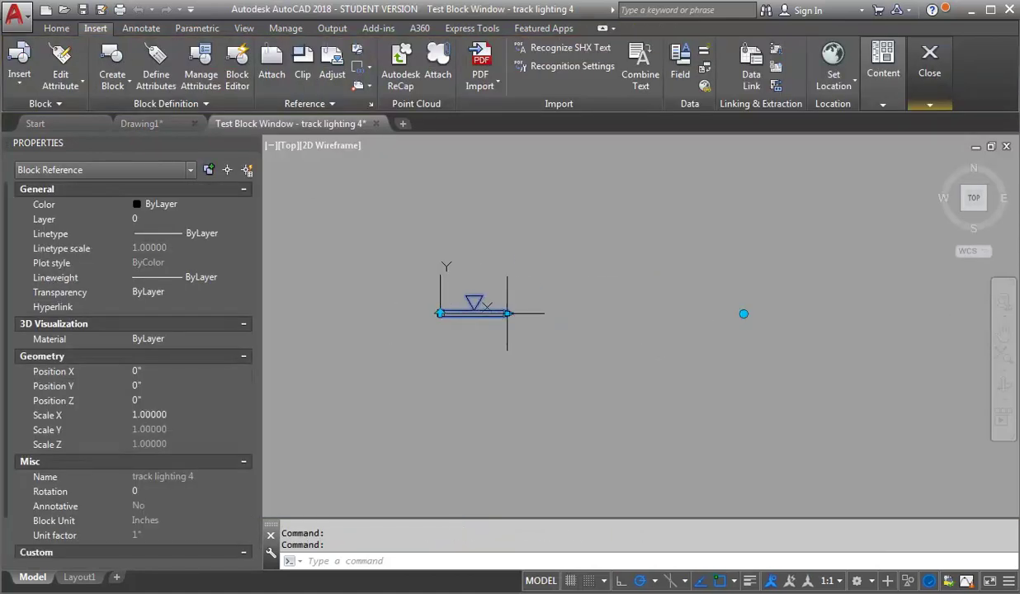
pyautogui.click(506, 313)
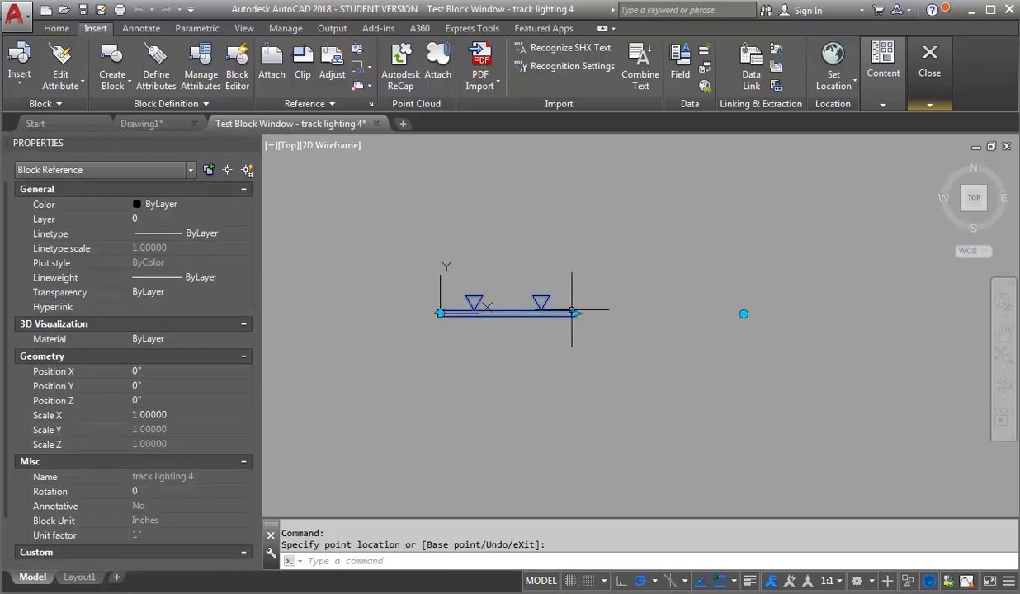
pyautogui.write('ro')
pyautogui.press('Return')
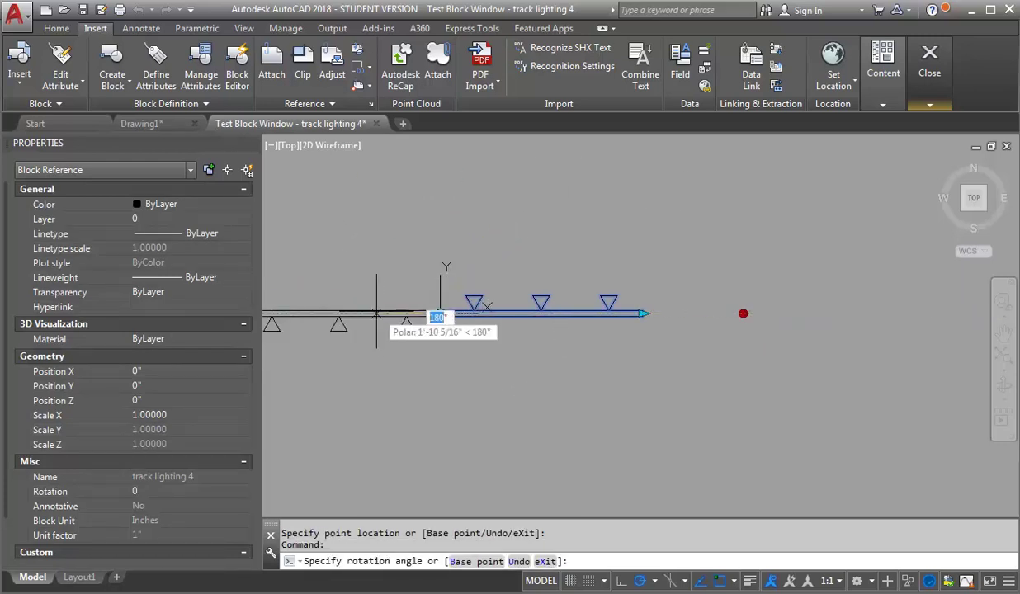
pyautogui.click(376, 313)
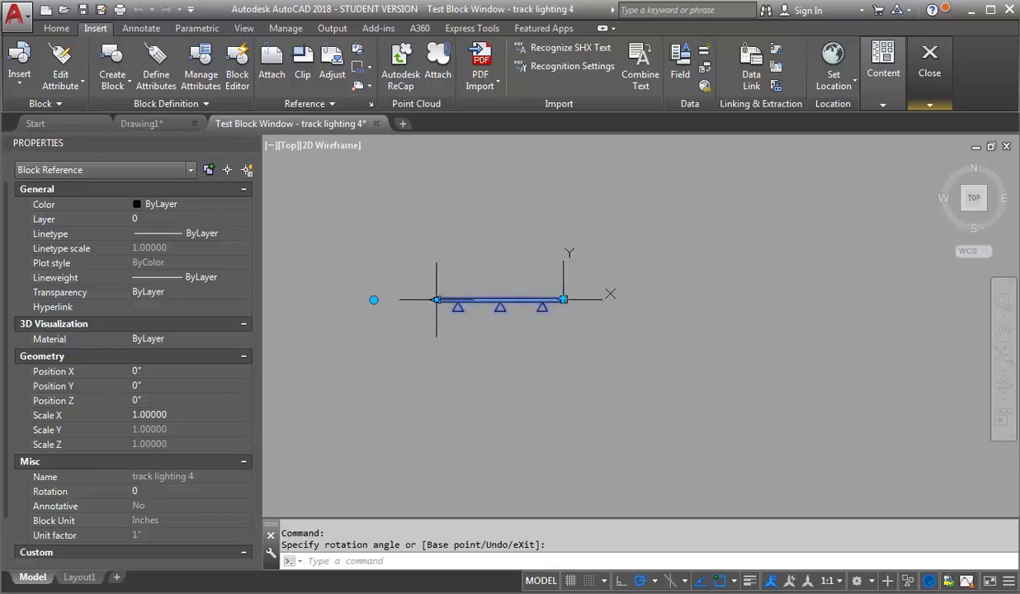
# Stretch the track to four fixtures, flip them, and rotate it back to point right.
pyautogui.click(436, 300)
pyautogui.click(393, 300)
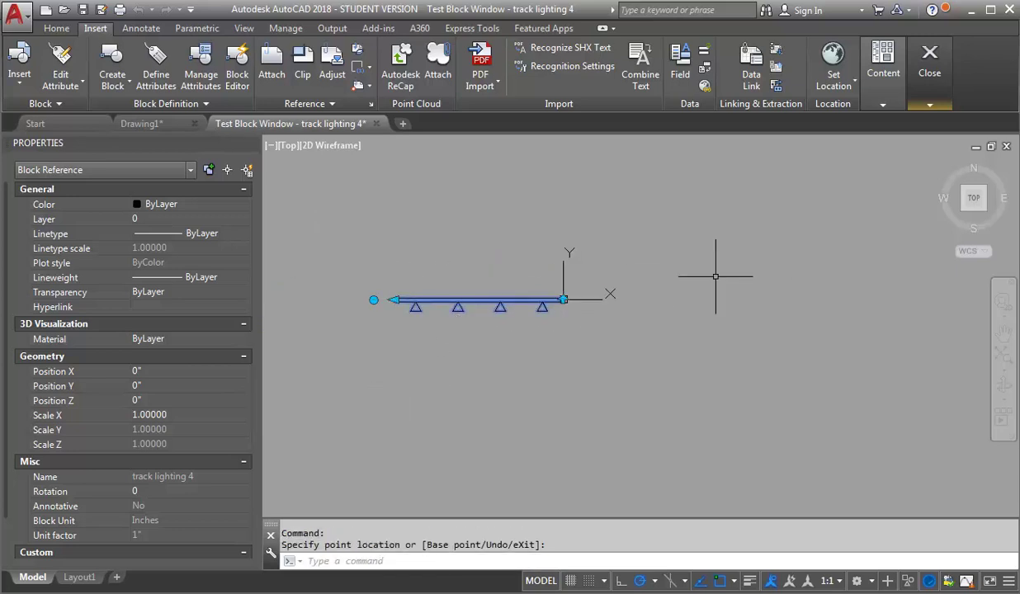
pyautogui.click(563, 299)
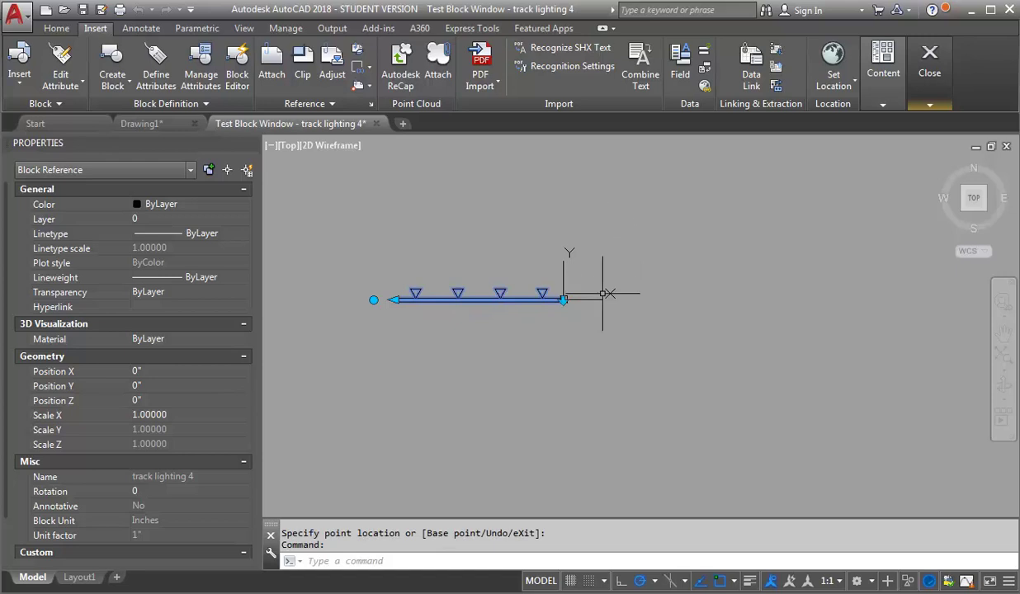
pyautogui.click(373, 300)
pyautogui.press('space')
pyautogui.press('space')
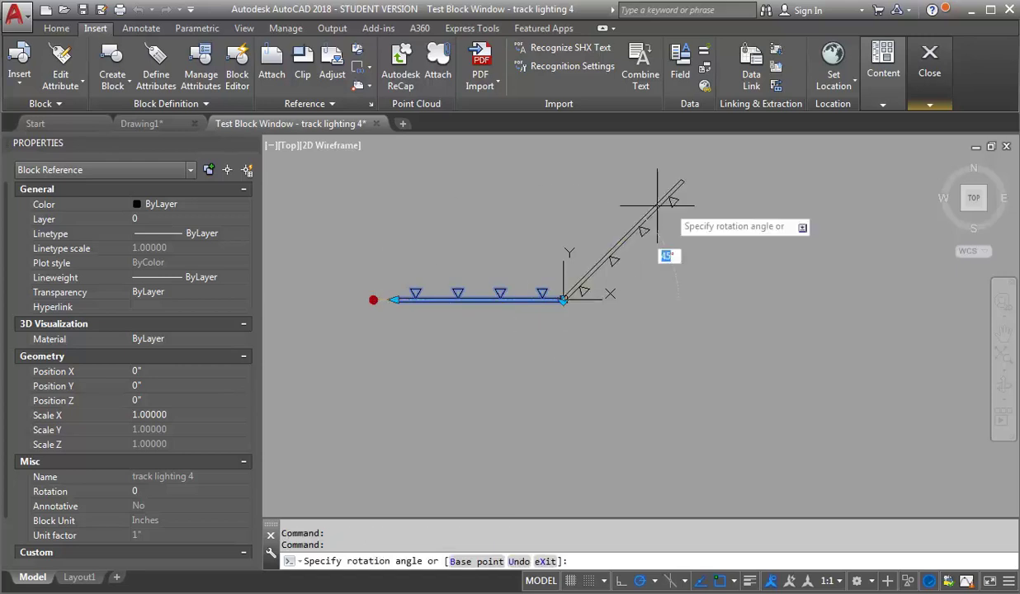
pyautogui.click(775, 299)
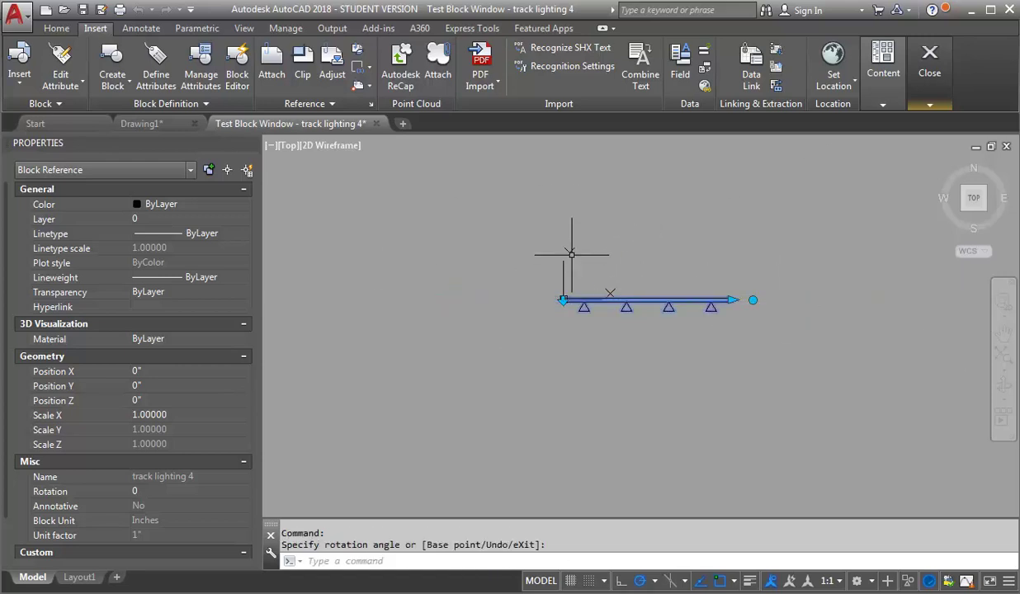
pyautogui.click(927, 71)
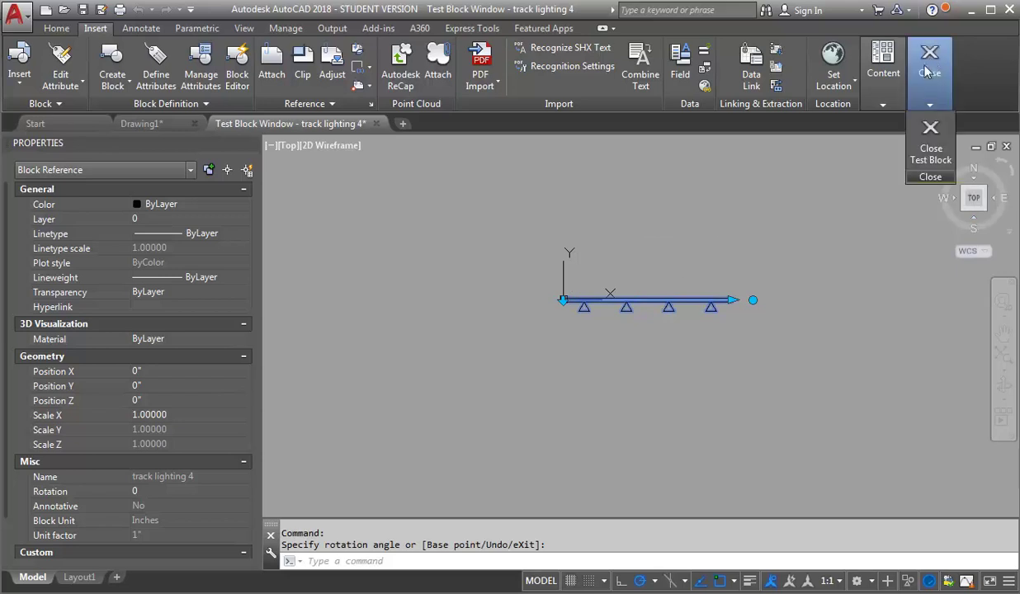
# Close the test window, save the block, and exit the Block Editor.
pyautogui.click(927, 159)
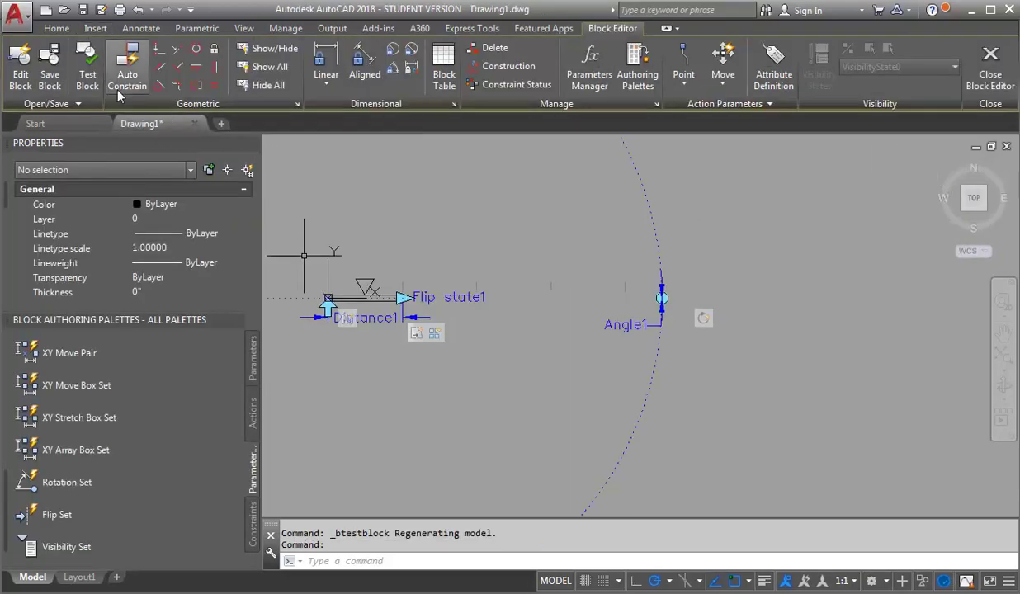
pyautogui.click(45, 76)
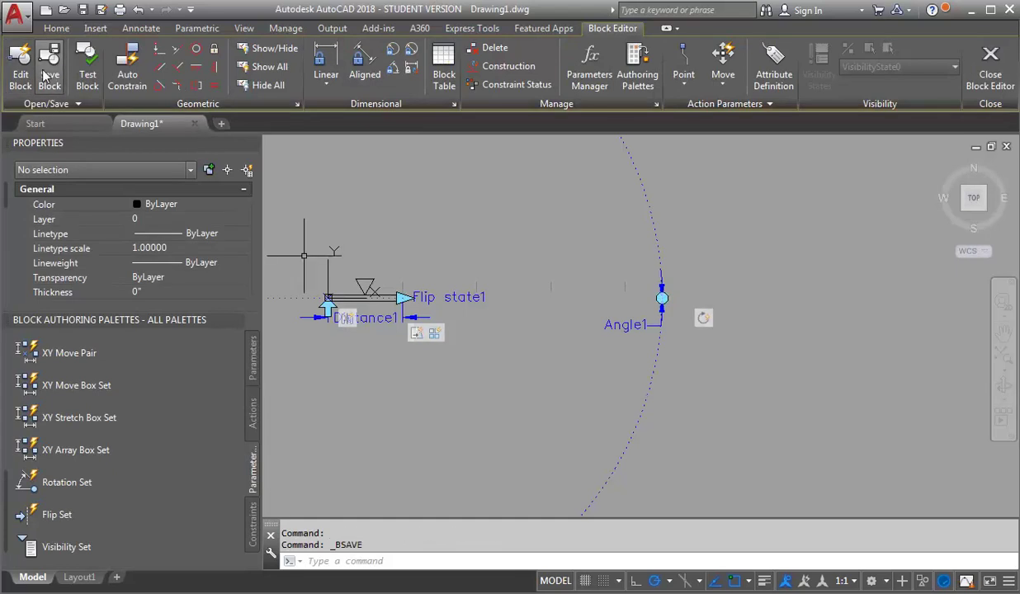
pyautogui.click(990, 72)
# Stretch the inserted track lighting block to 8'-0" with four fixtures.
pyautogui.scroll(-4, 468, 362)
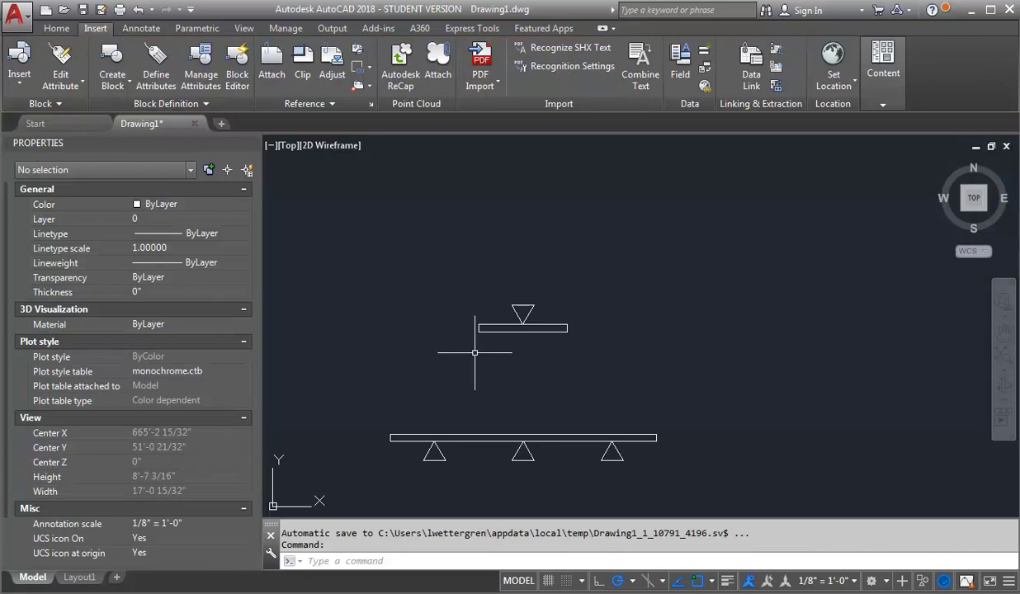
pyautogui.click(588, 305)
pyautogui.click(544, 340)
pyautogui.click(566, 327)
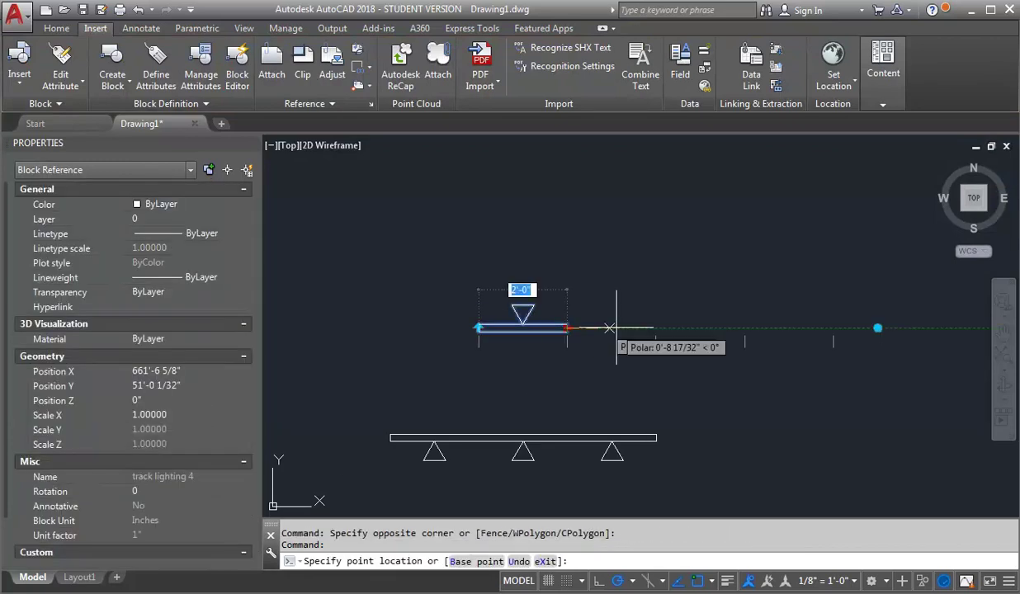
pyautogui.click(649, 328)
pyautogui.click(655, 328)
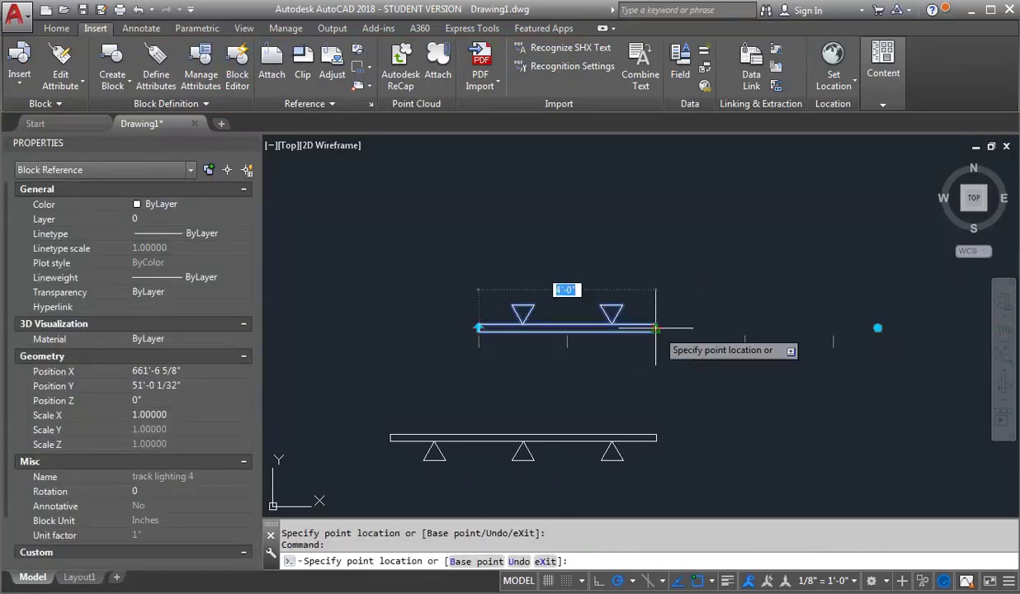
pyautogui.click(751, 328)
pyautogui.click(745, 328)
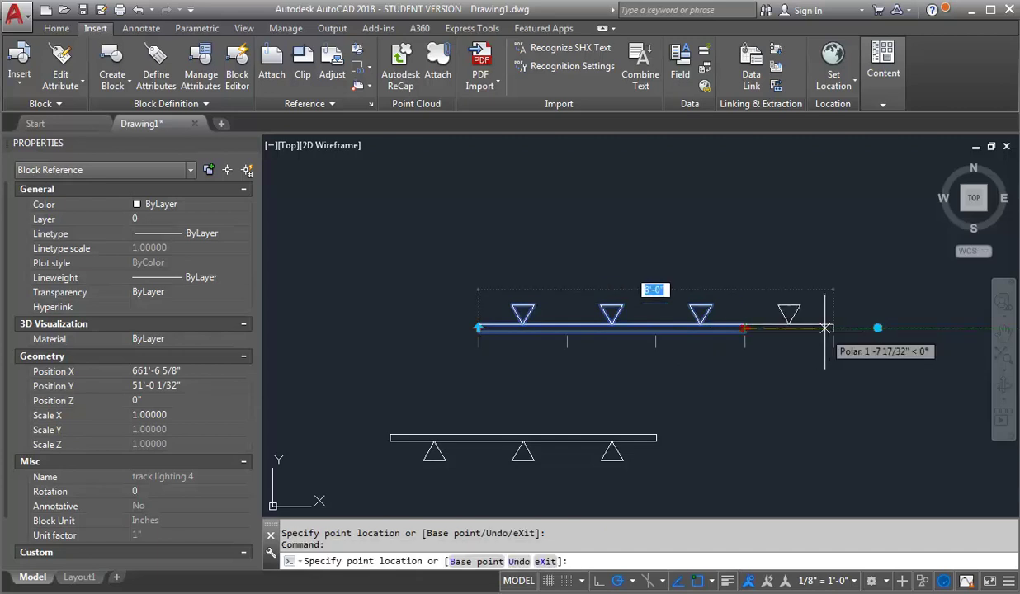
pyautogui.click(834, 327)
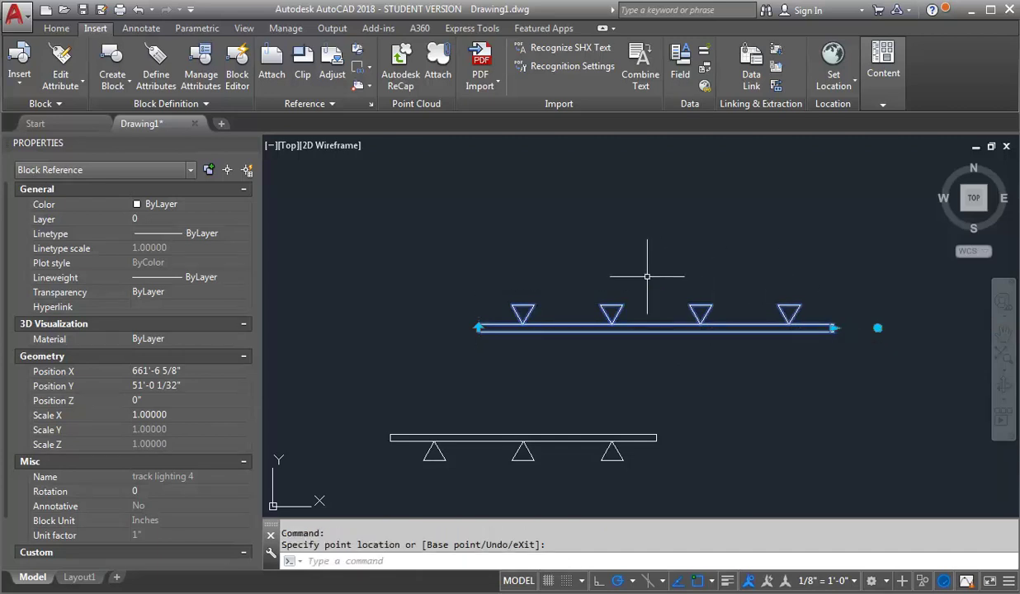
# Flip the fixtures below the track and rotate the block 90° to vertical.
pyautogui.click(474, 369)
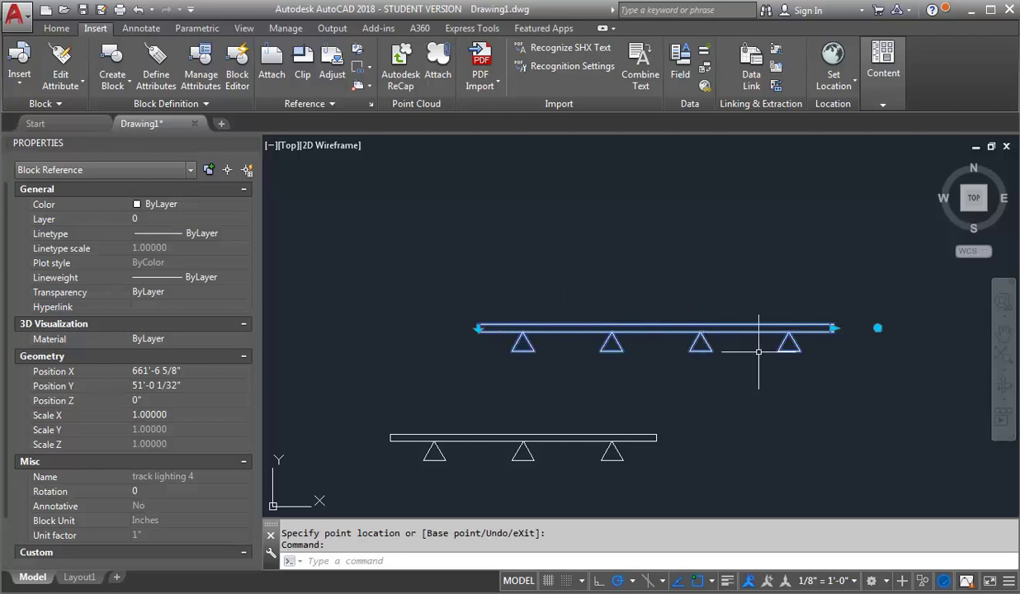
pyautogui.click(877, 328)
pyautogui.press('space')
pyautogui.press('space')
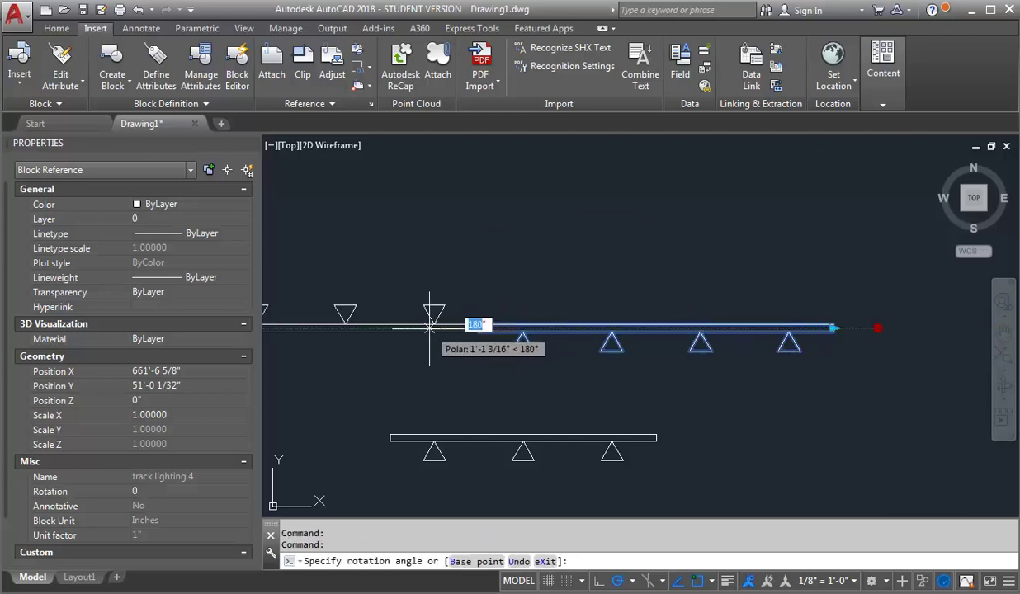
pyautogui.click(477, 273)
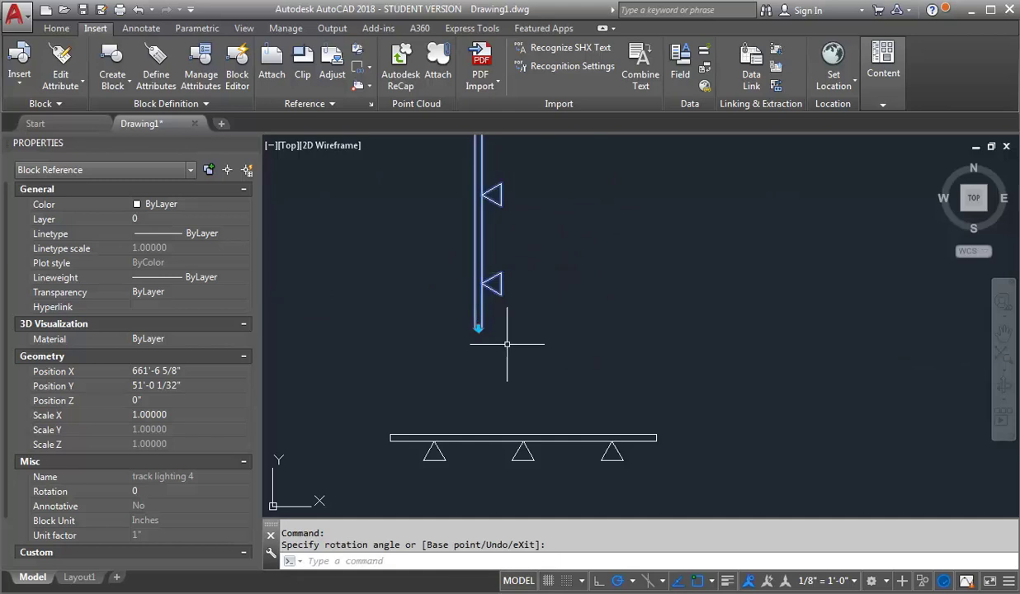
pyautogui.scroll(-2, 505, 338)
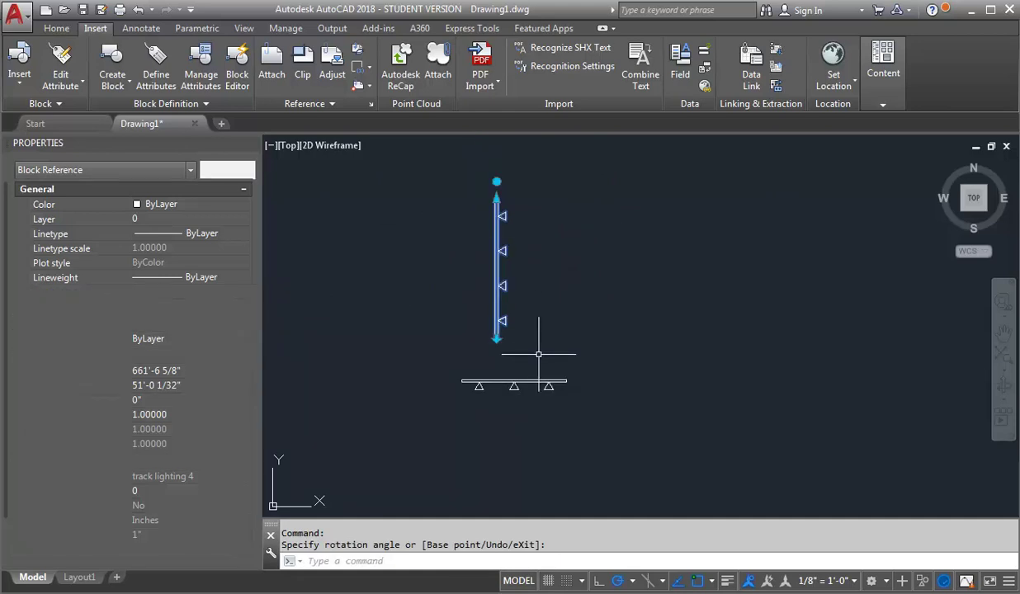